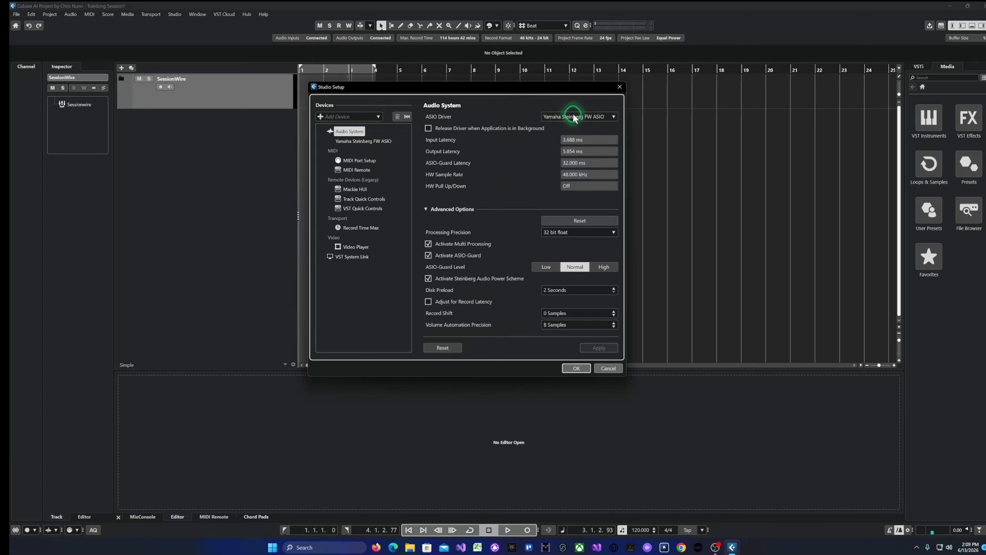
# Select Yamaha Steinberg FW ASIO as the ASIO driver and open that driver's own control panel.
pyautogui.click(574, 116)
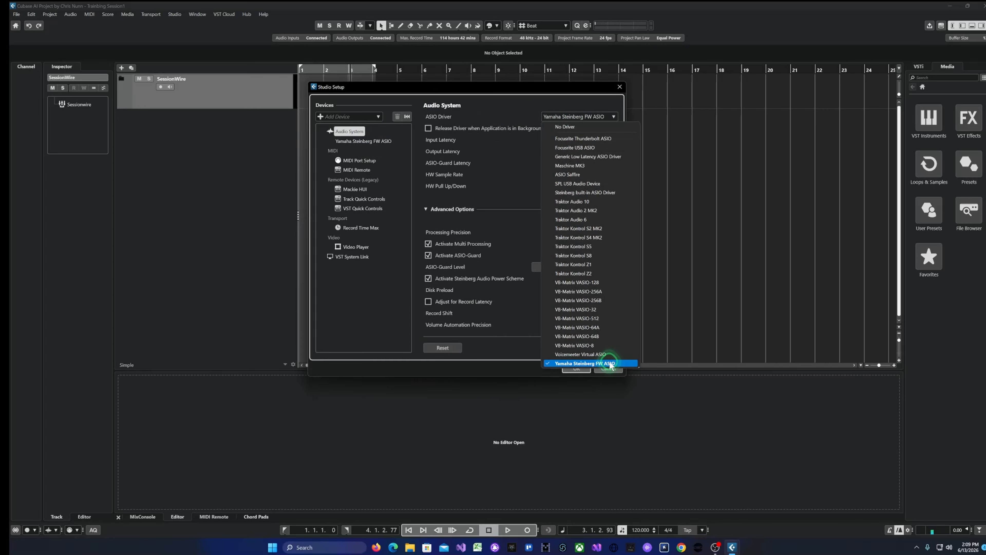
pyautogui.click(597, 363)
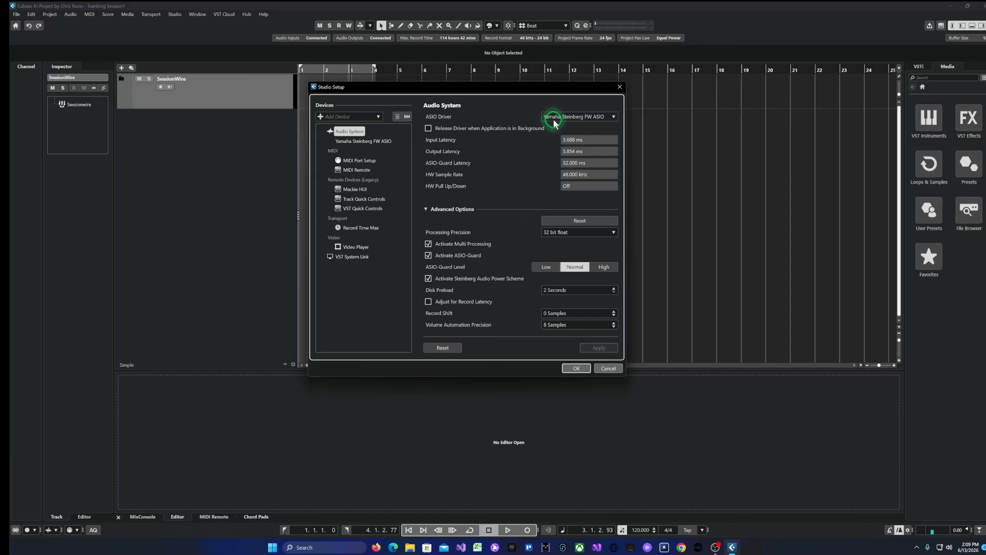
pyautogui.click(396, 140)
pyautogui.click(465, 117)
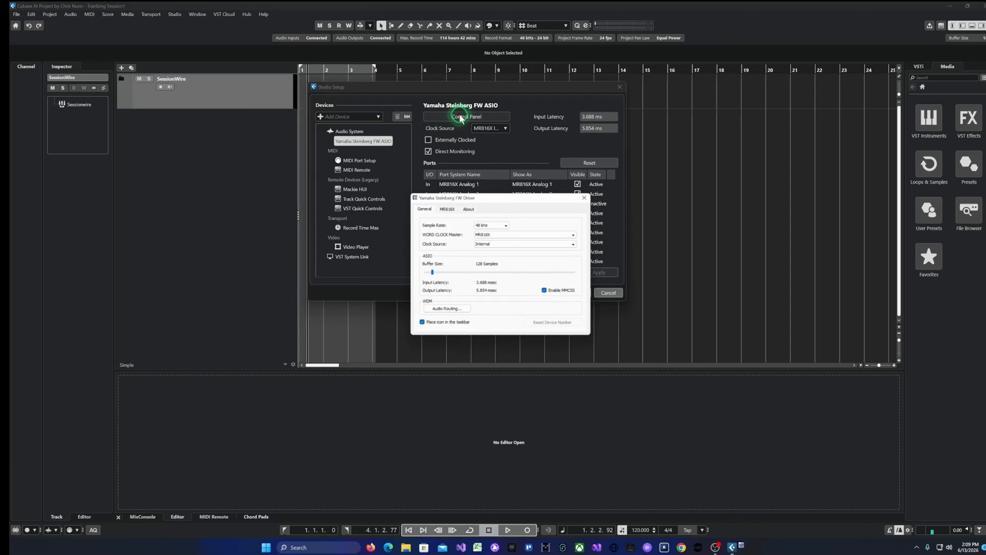
# Review the driver's sample rate options and ASIO buffer size, and close the driver settings.
pyautogui.click(493, 226)
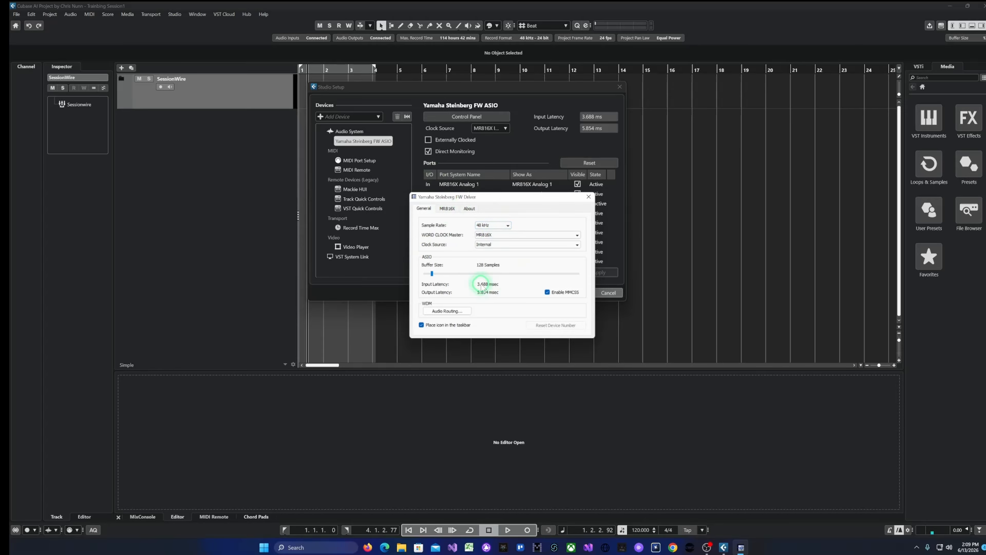
pyautogui.click(508, 225)
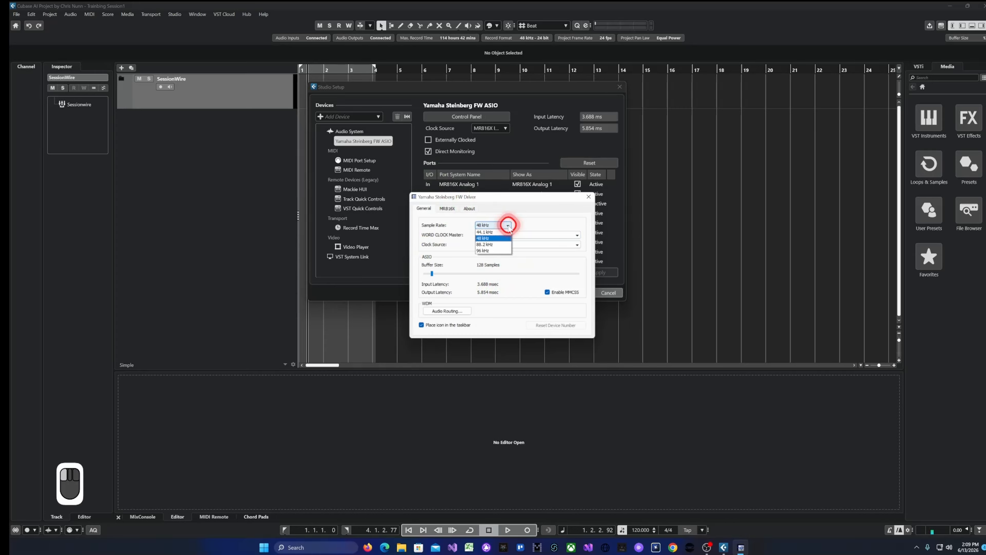
pyautogui.click(531, 225)
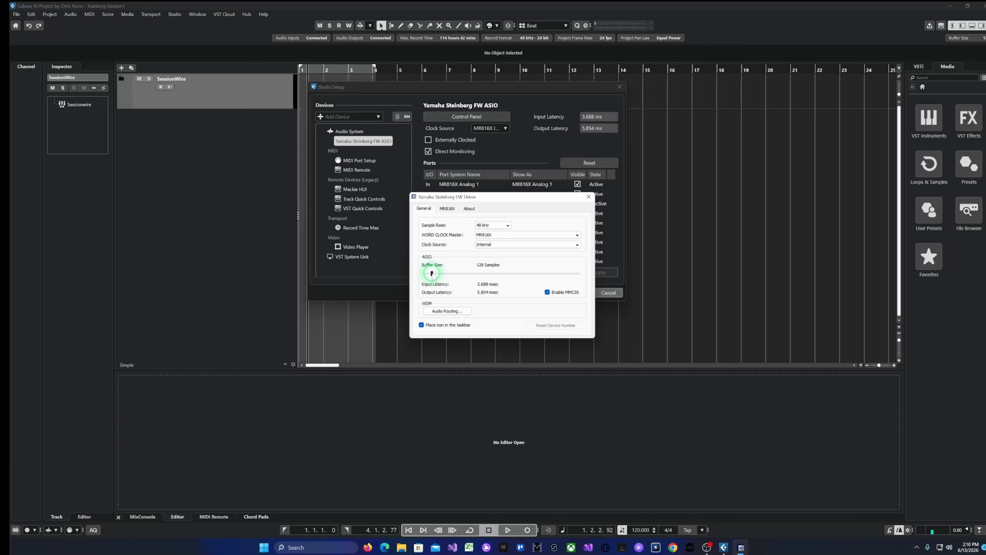
pyautogui.moveTo(431, 273); pyautogui.dragTo(432, 274)
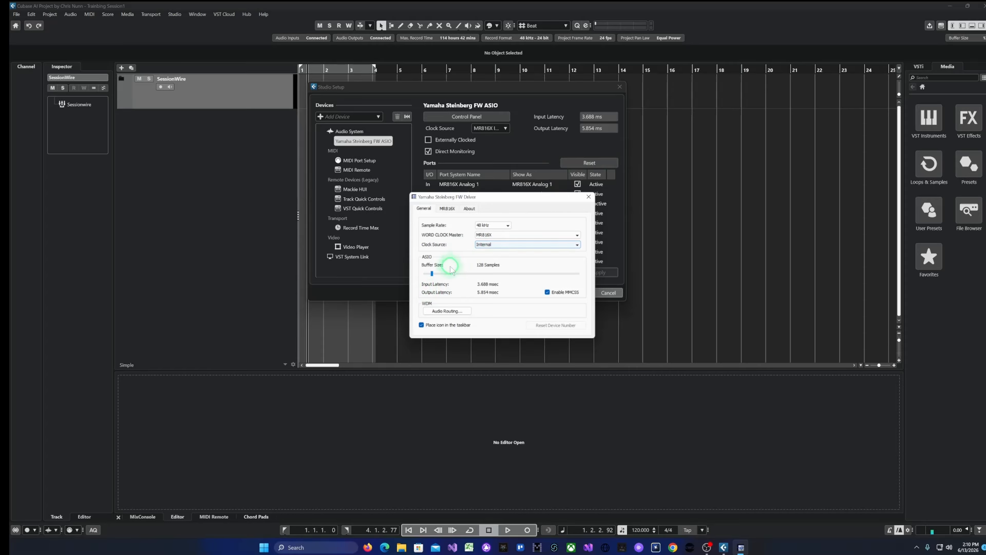
pyautogui.moveTo(432, 274)
pyautogui.mouseDown()
pyautogui.moveTo(523, 273)
pyautogui.moveTo(447, 283)
pyautogui.moveTo(503, 288)
pyautogui.moveTo(433, 288)
pyautogui.mouseUp()
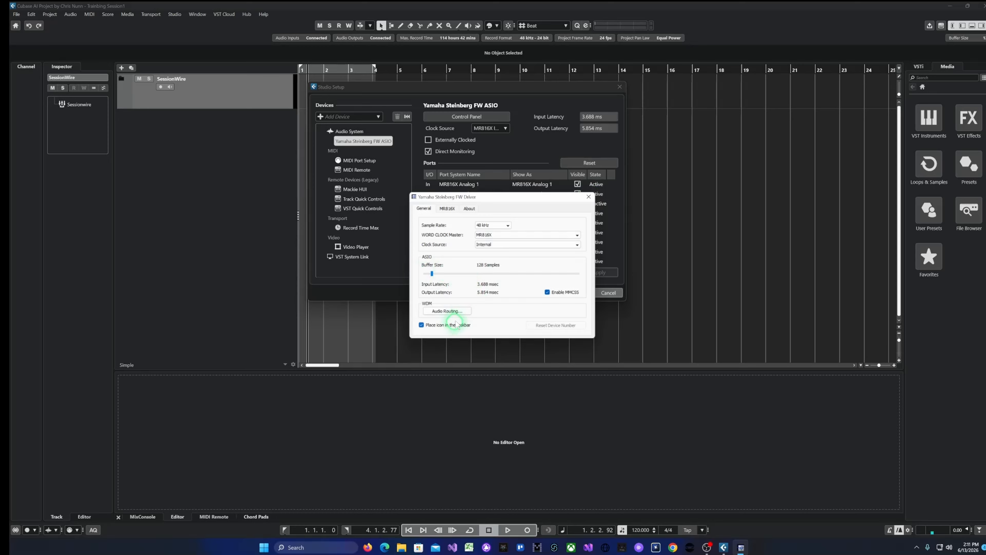
pyautogui.click(588, 197)
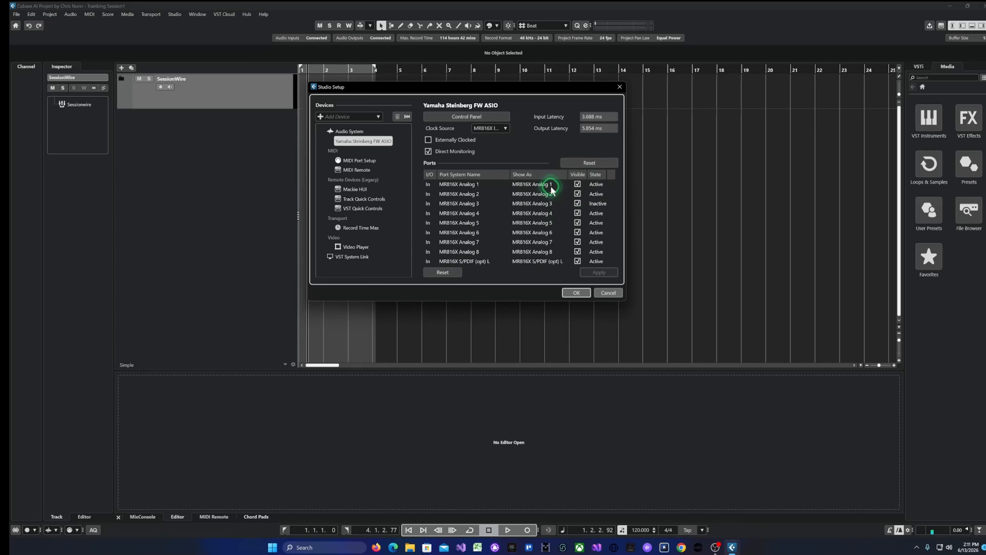
# Examine the audio interface's port list and close Studio Setup from the Audio System page, accepting the settings.
pyautogui.scroll(-5, 569, 231)
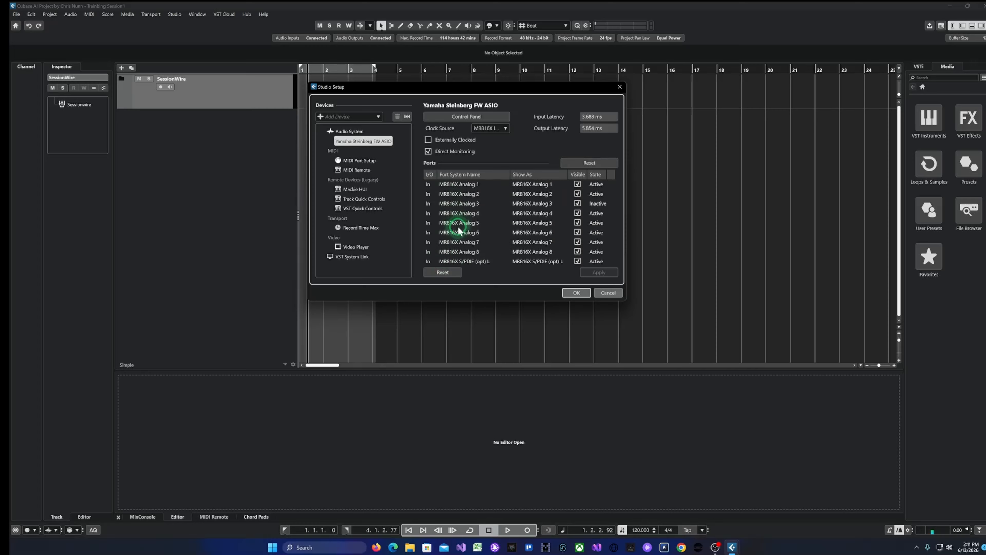
pyautogui.scroll(3, 458, 231)
pyautogui.scroll(3, 458, 231)
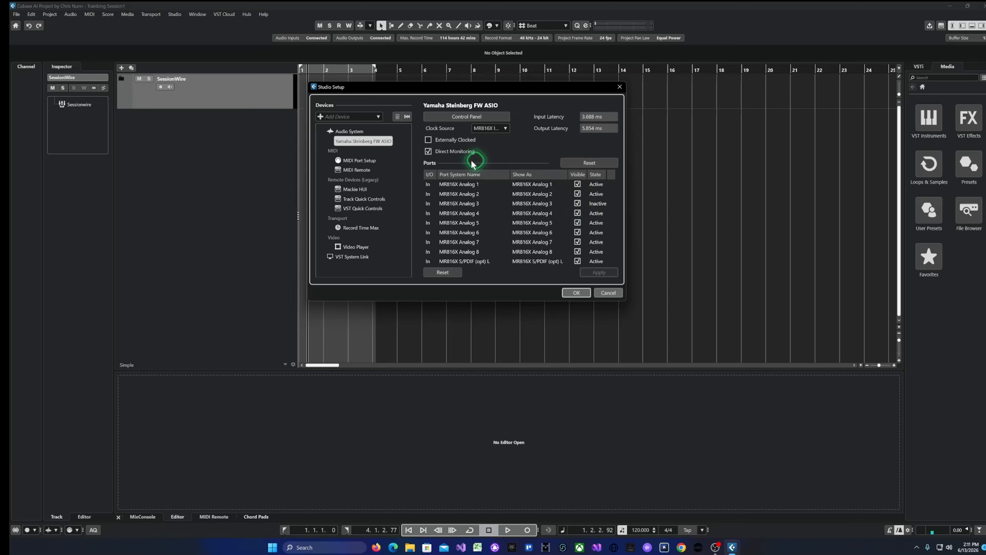
pyautogui.click(353, 132)
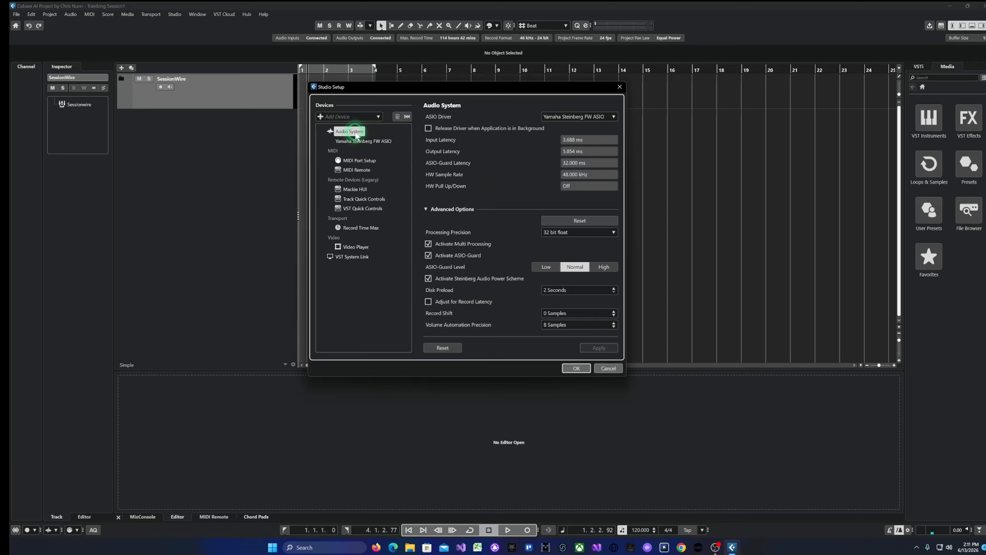
pyautogui.click(577, 368)
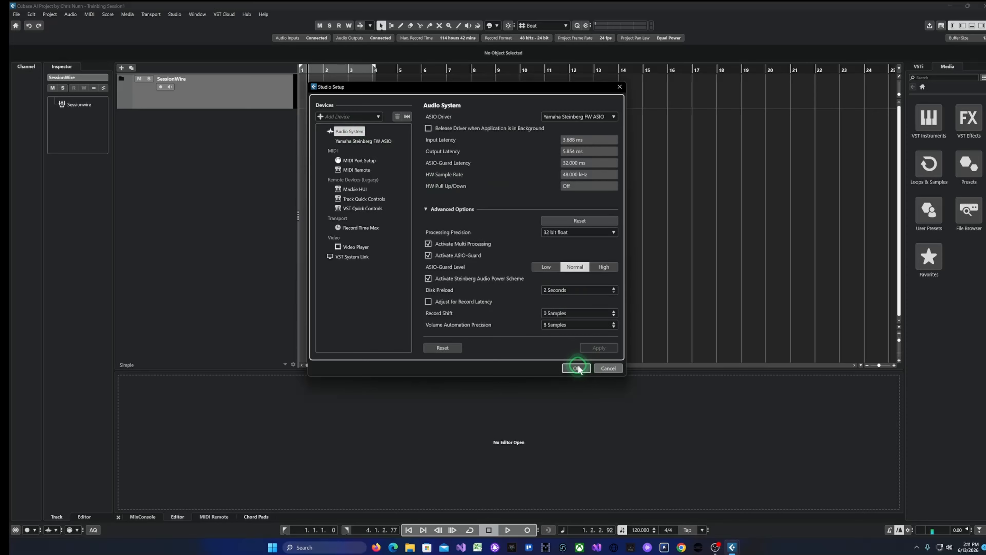
pyautogui.click(577, 367)
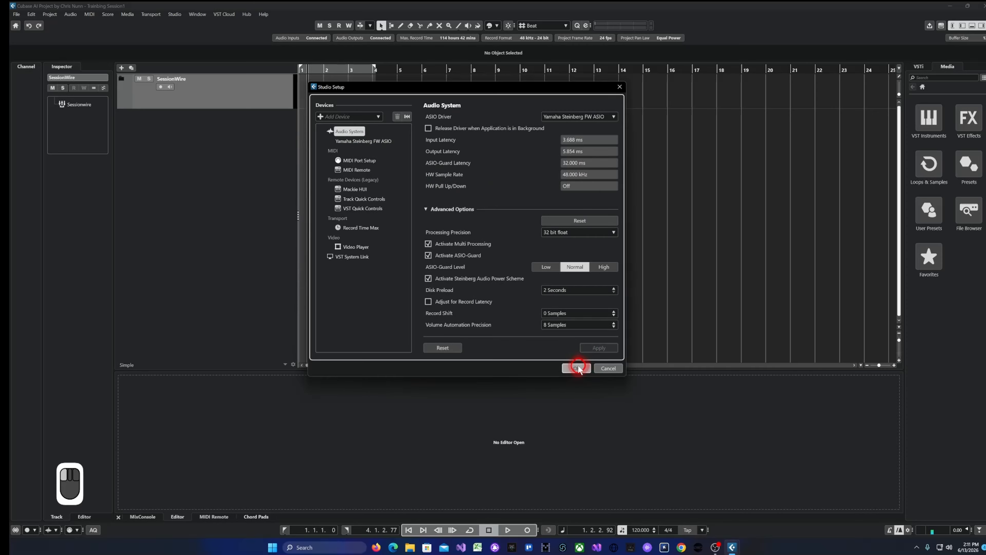
# Open the Audio Connections inputs and remove the existing Mic Input St and Mic Input Mono buses.
pyautogui.click(182, 15)
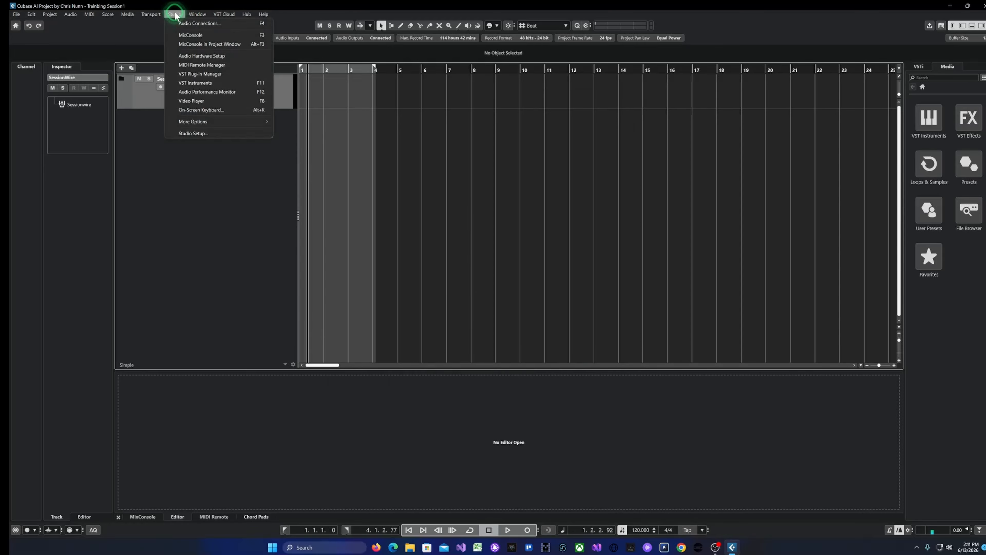
pyautogui.click(189, 24)
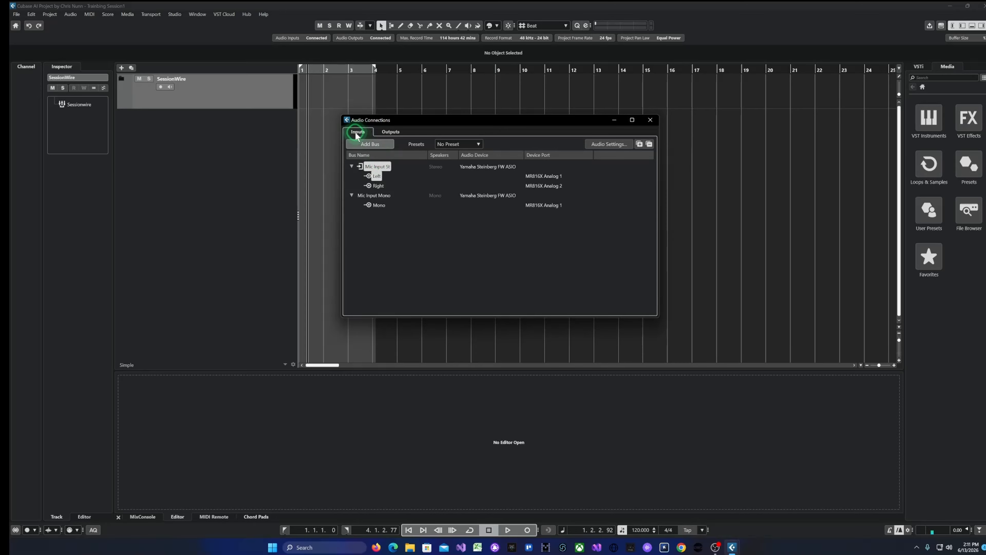
pyautogui.rightClick(376, 168)
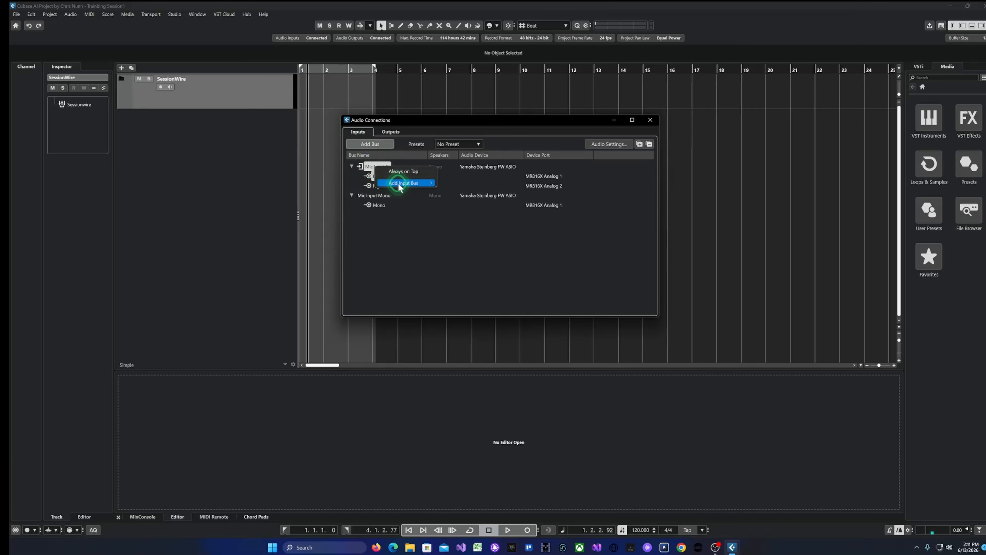
pyautogui.rightClick(368, 165)
pyautogui.rightClick(378, 233)
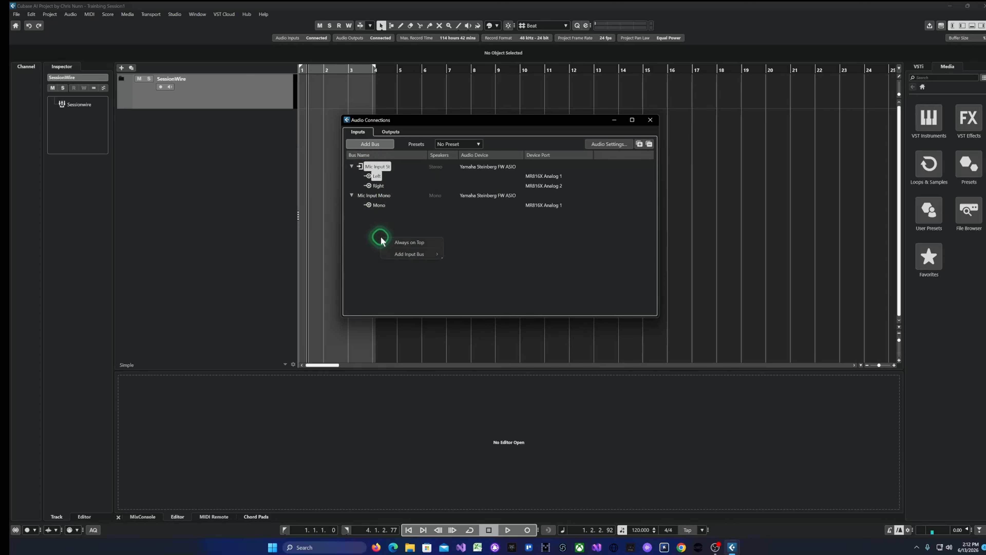
pyautogui.click(375, 170)
pyautogui.rightClick(380, 170)
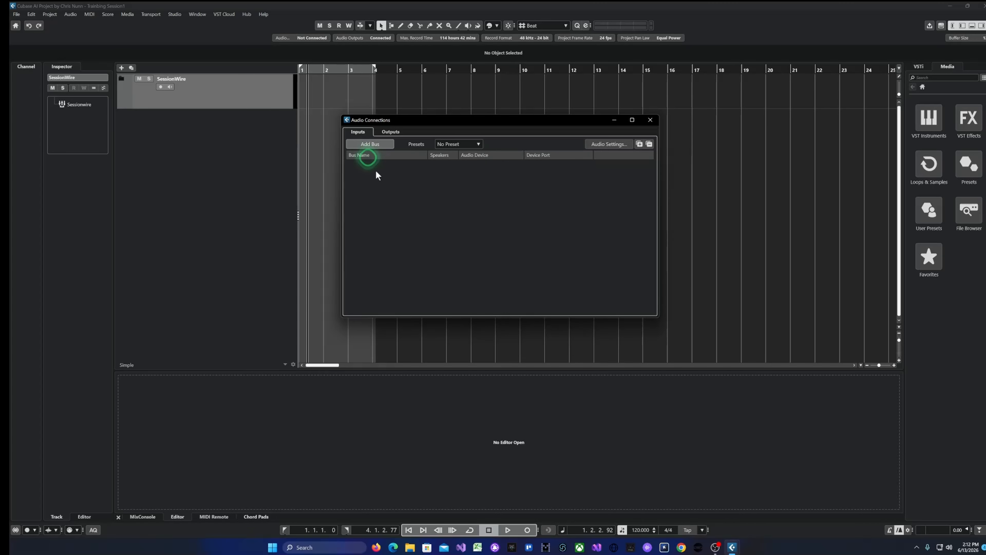
# Add one input bus named "Mic St" with the Stereo configuration.
pyautogui.click(371, 144)
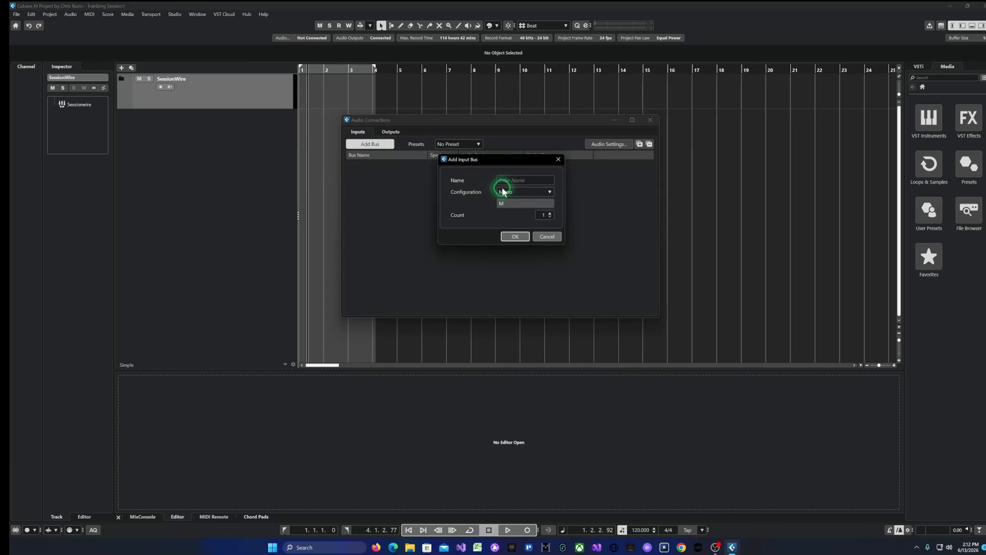
pyautogui.click(508, 180)
pyautogui.write('M')
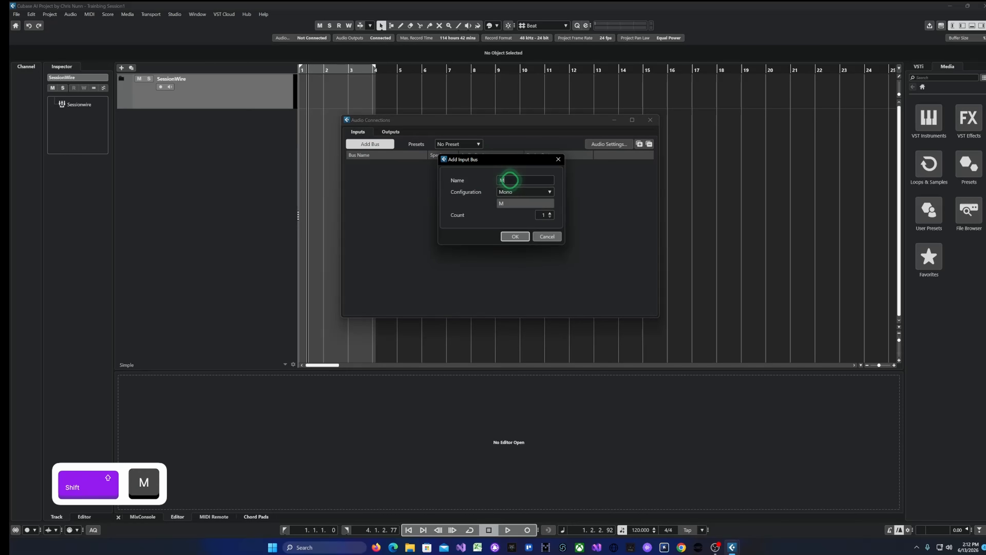
pyautogui.write('ic St')
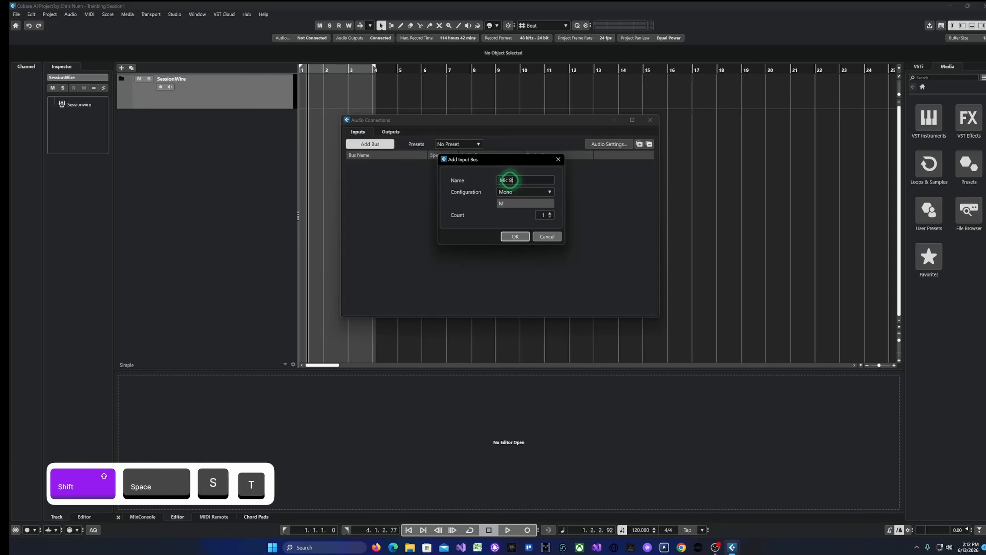
pyautogui.click(530, 192)
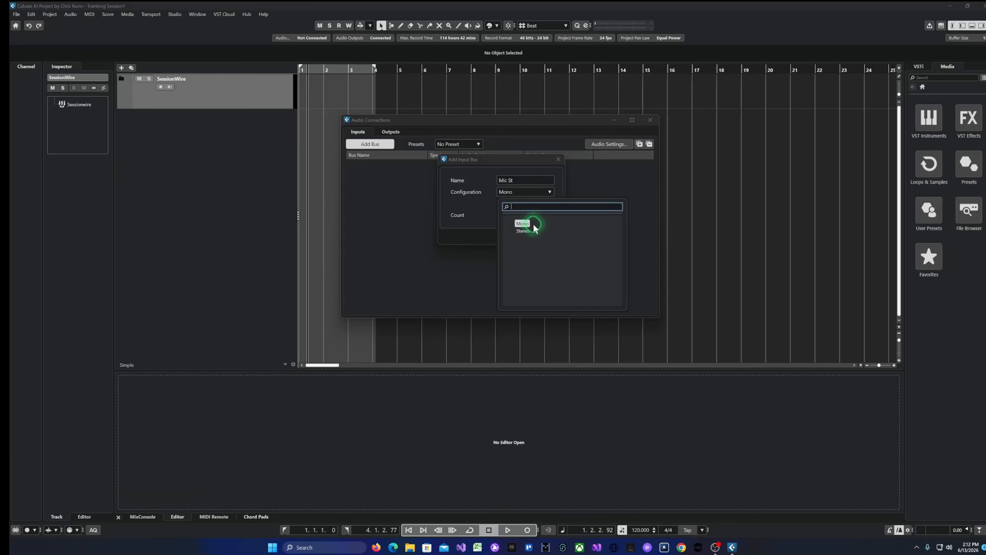
pyautogui.click(523, 230)
pyautogui.click(520, 236)
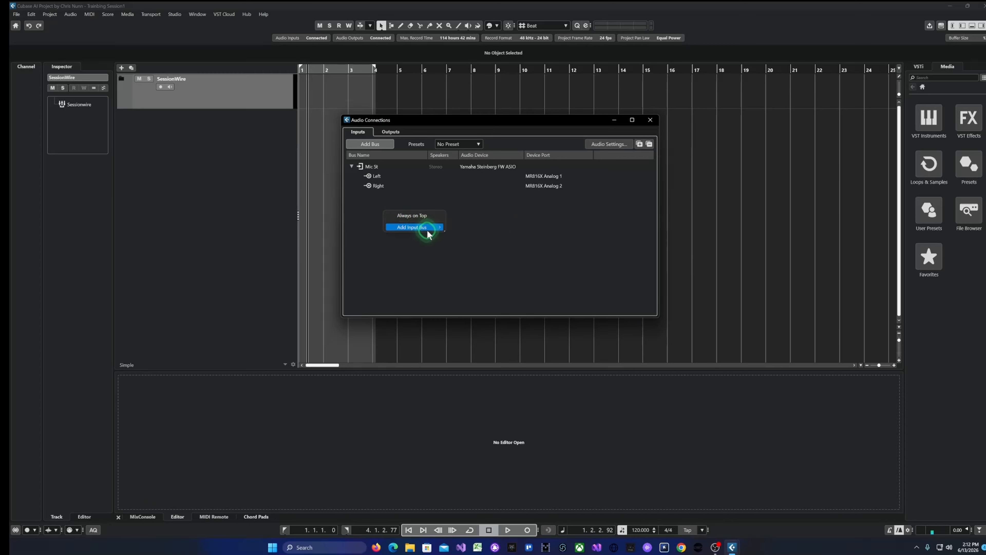
# Add a mono input bus and rename it "Mic Mono".
pyautogui.moveTo(427, 230)
pyautogui.click(464, 228)
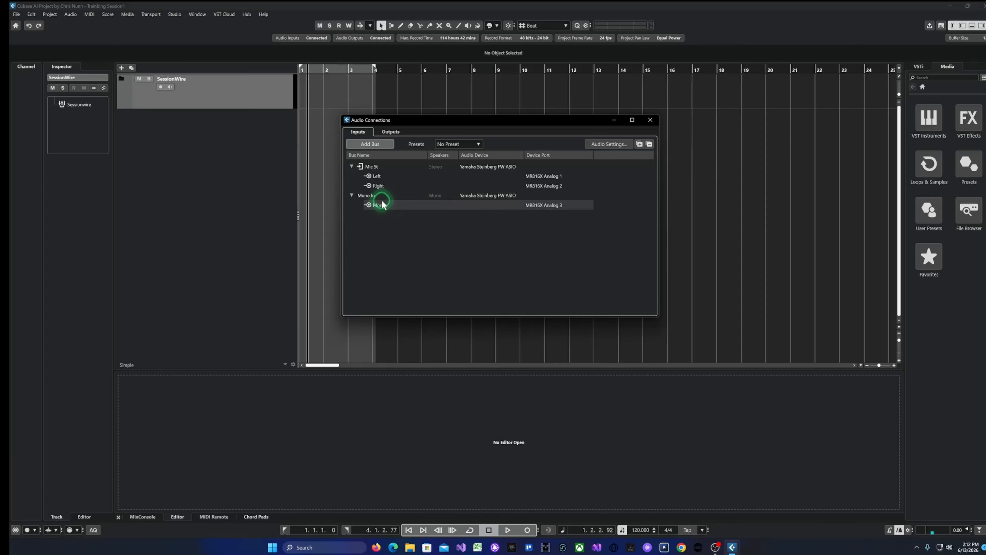
pyautogui.doubleClick(366, 196)
pyautogui.write('M')
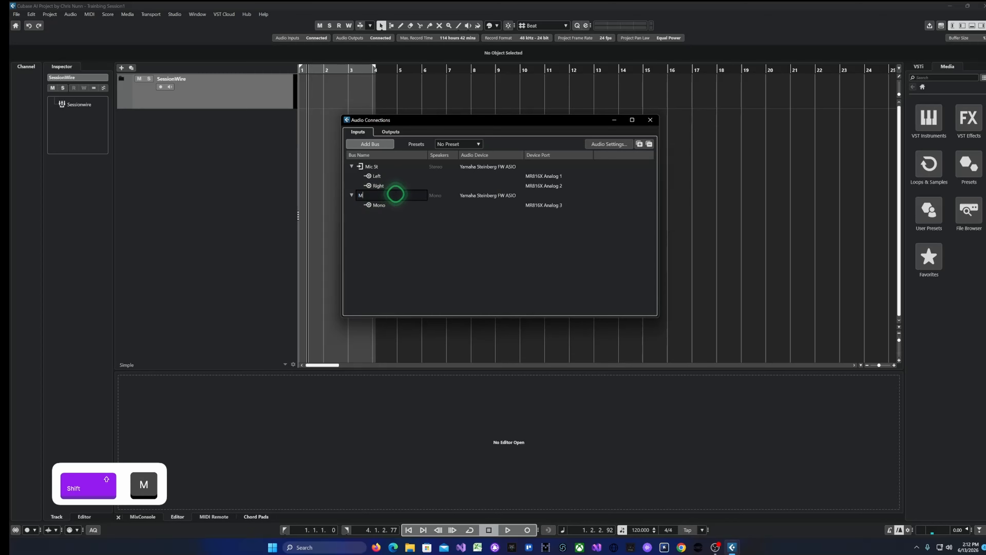
pyautogui.write('ic N')
pyautogui.press('BackSpace')
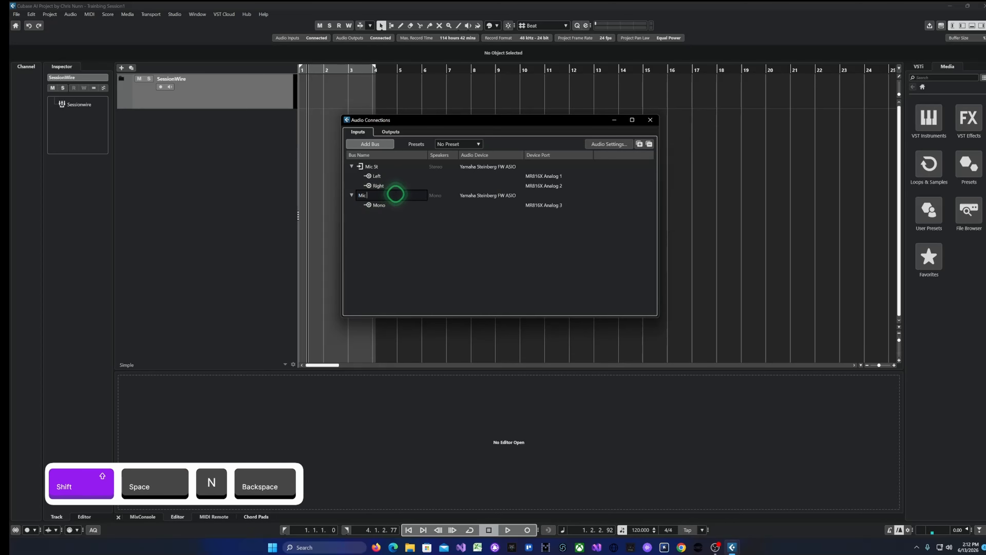
pyautogui.write('Mono')
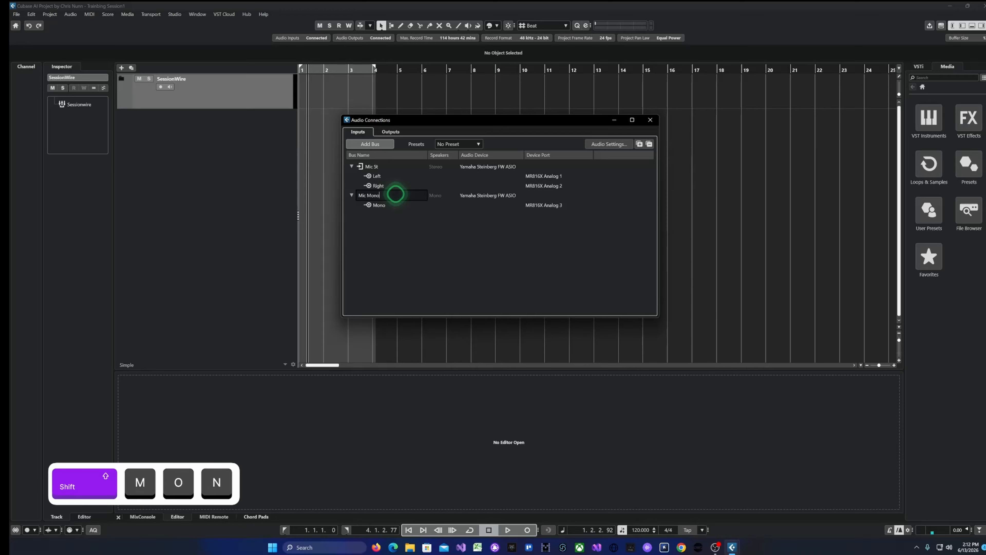
pyautogui.click(466, 194)
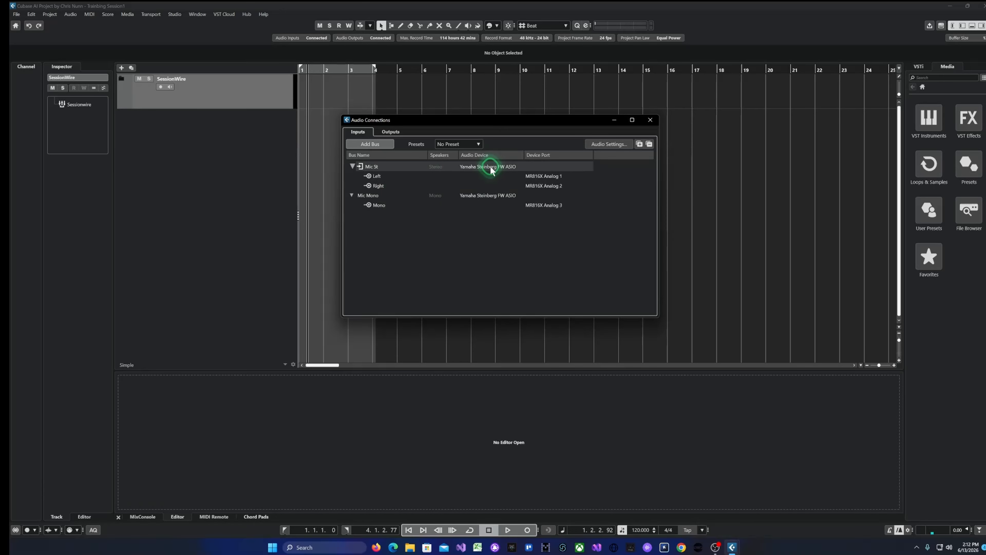
# Assign Mic St to Yamaha Steinberg FW ASIO with its left channel on MR816X Analog 1, and route Mic Mono to MR816X Analog 1.
pyautogui.click(470, 167)
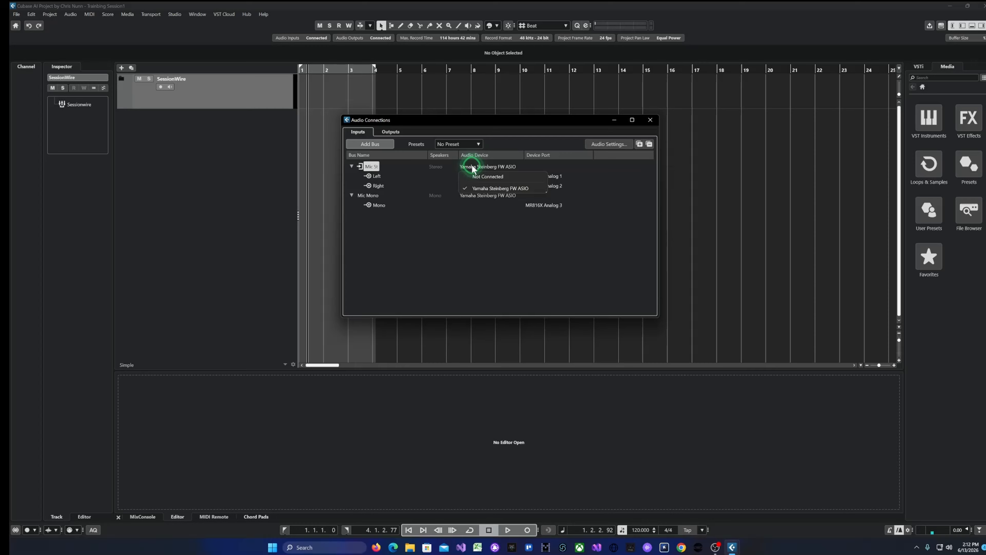
pyautogui.click(477, 189)
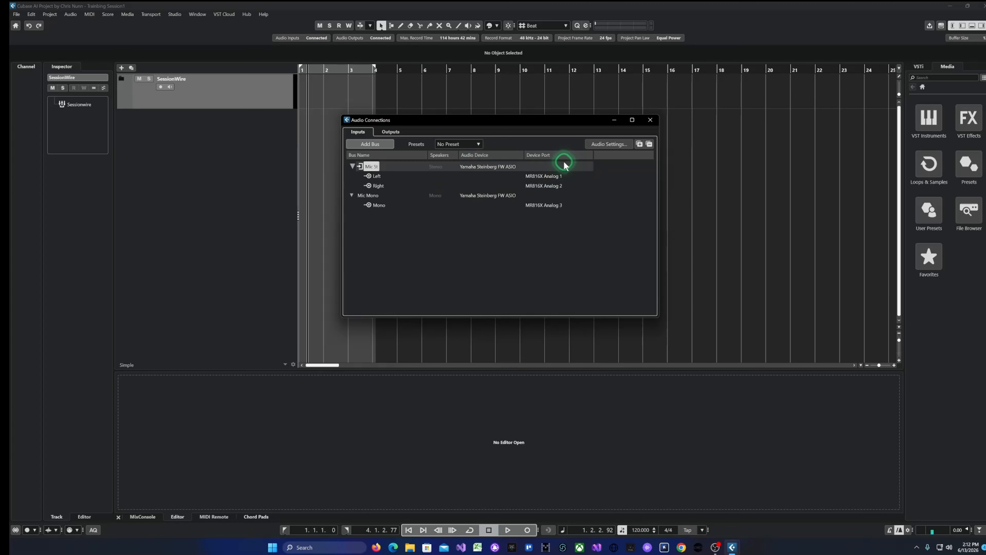
pyautogui.click(559, 176)
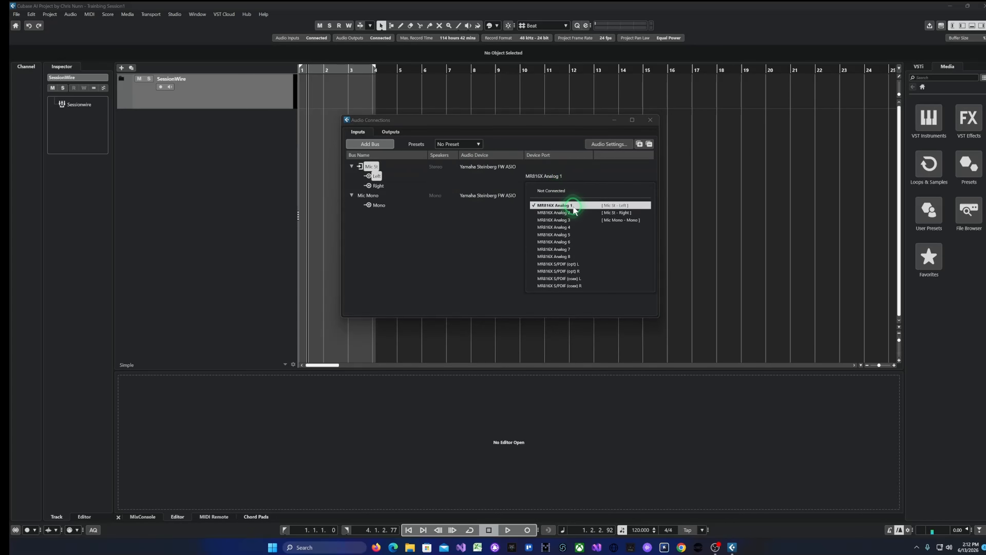
pyautogui.click(555, 206)
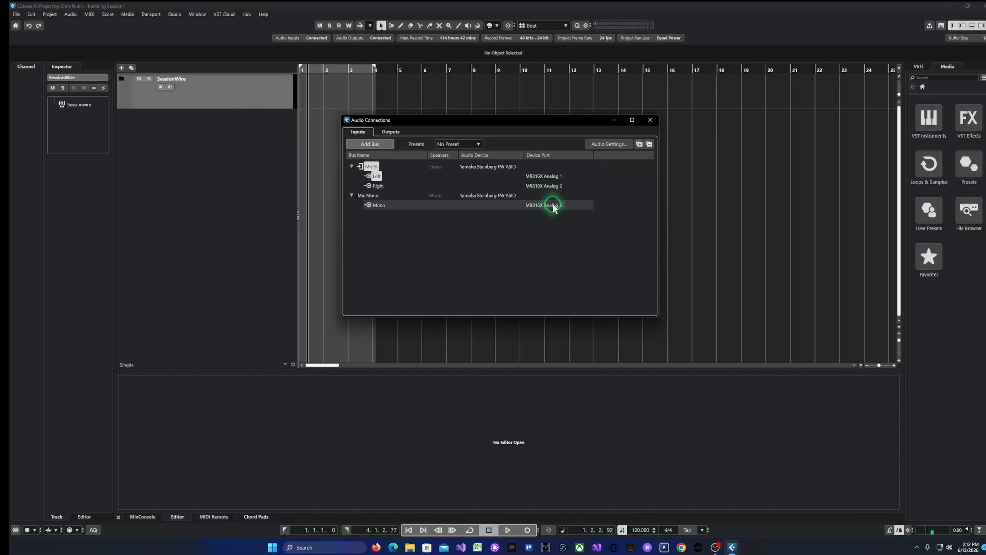
pyautogui.click(542, 207)
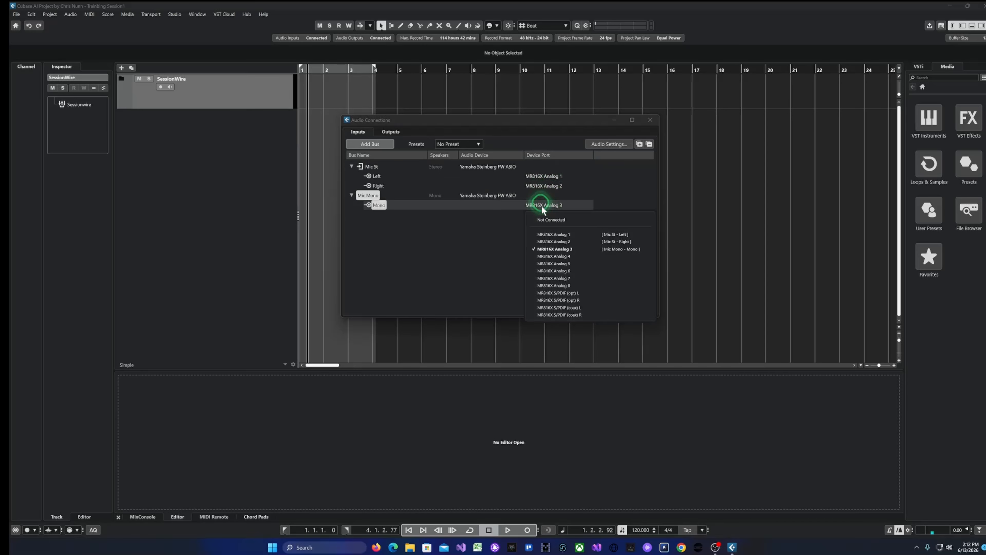
pyautogui.click(545, 234)
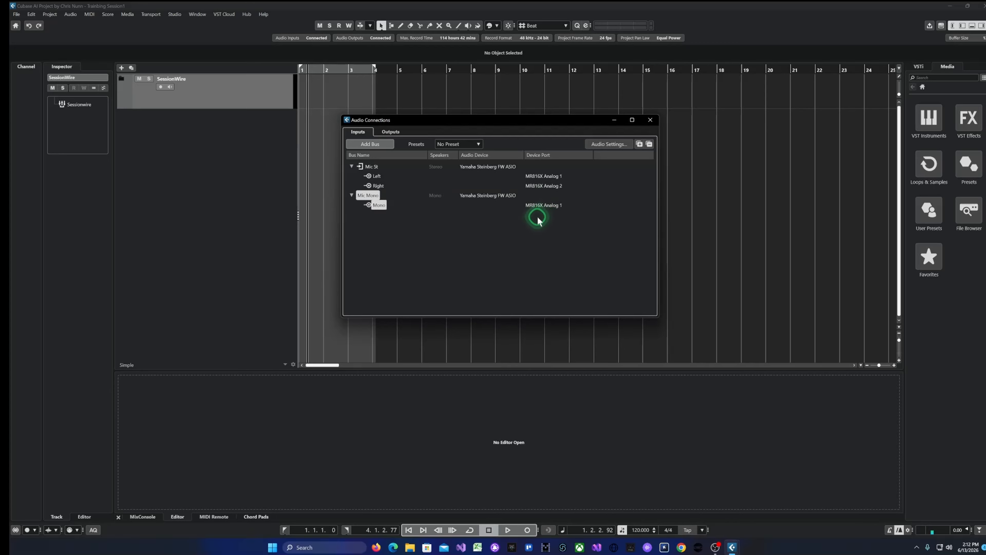
pyautogui.click(543, 210)
pyautogui.click(539, 181)
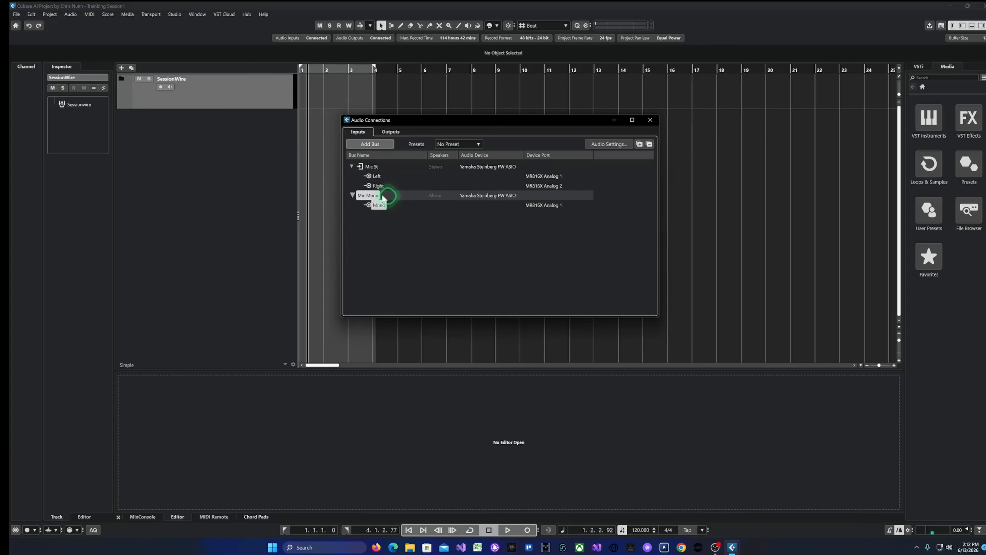
# Remove the existing Main Output bus from the output connections.
pyautogui.click(392, 132)
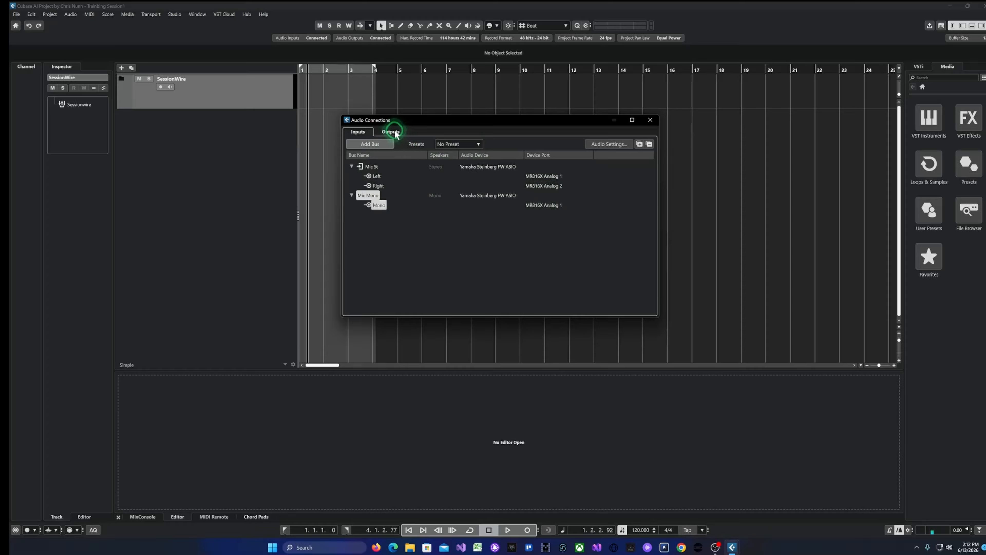
pyautogui.click(388, 166)
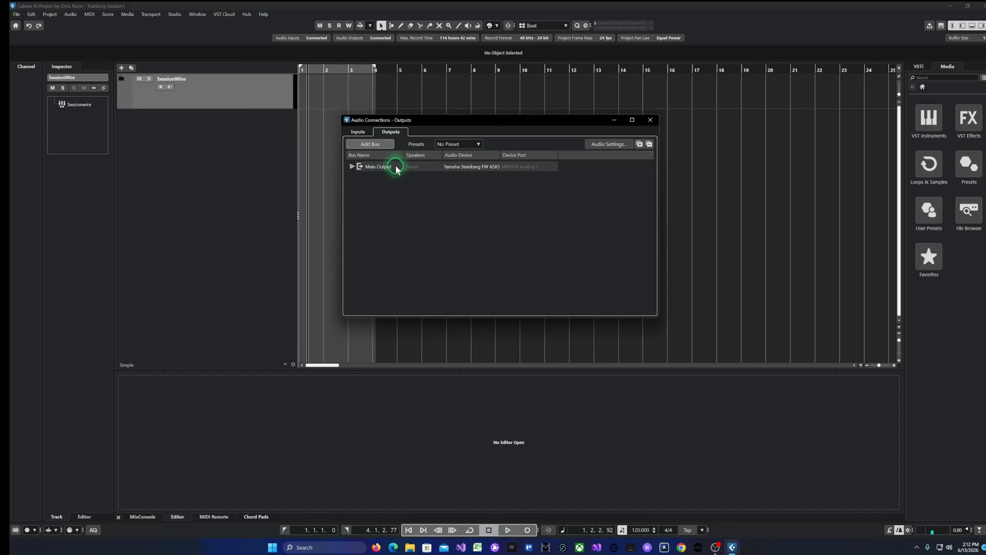
pyautogui.rightClick(386, 167)
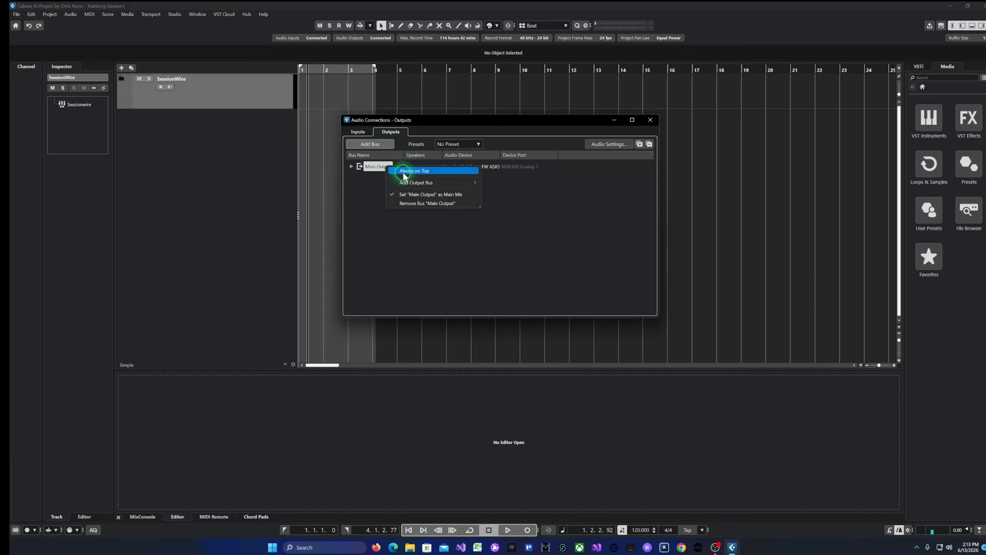
pyautogui.click(422, 204)
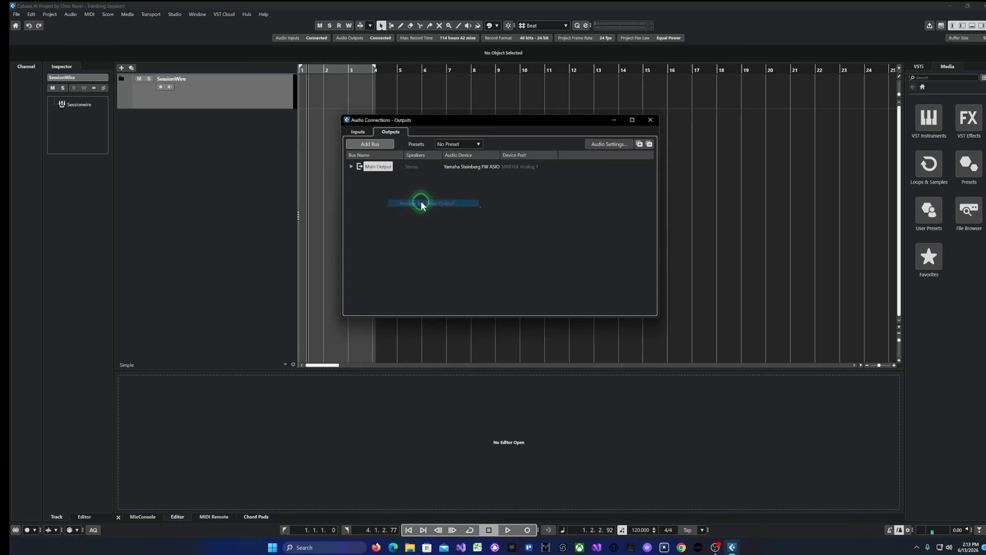
# Add one output bus named "Output" with the Stereo configuration.
pyautogui.click(376, 144)
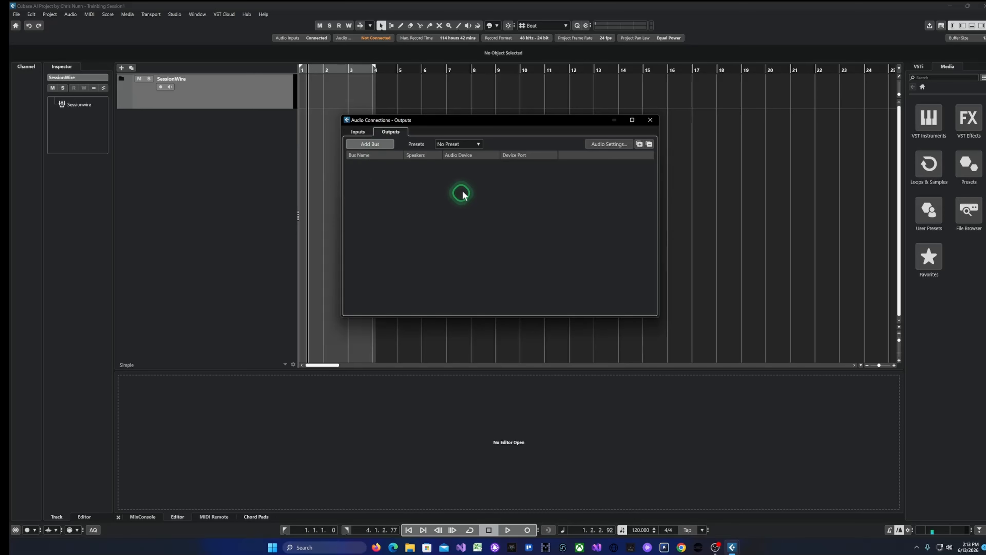
pyautogui.click(371, 144)
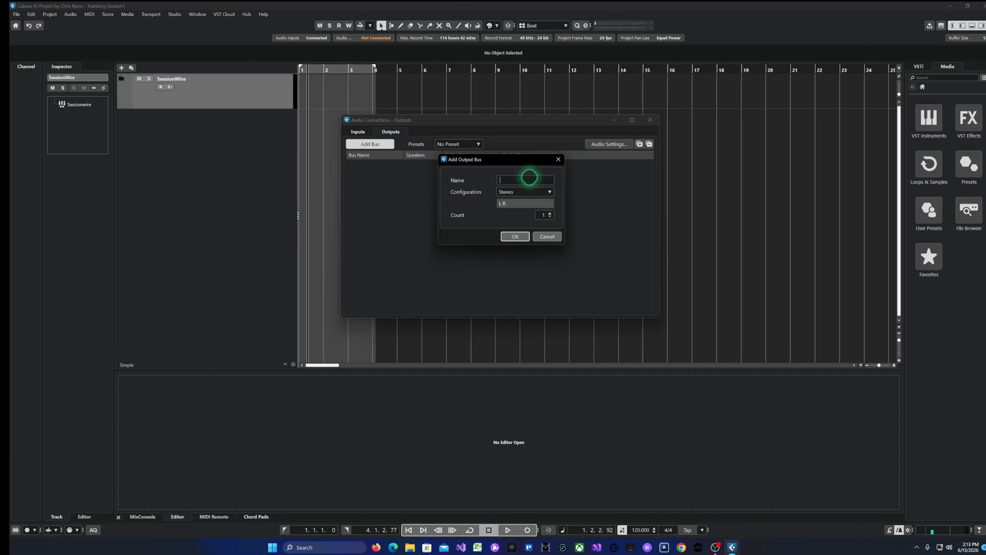
pyautogui.write('Ou')
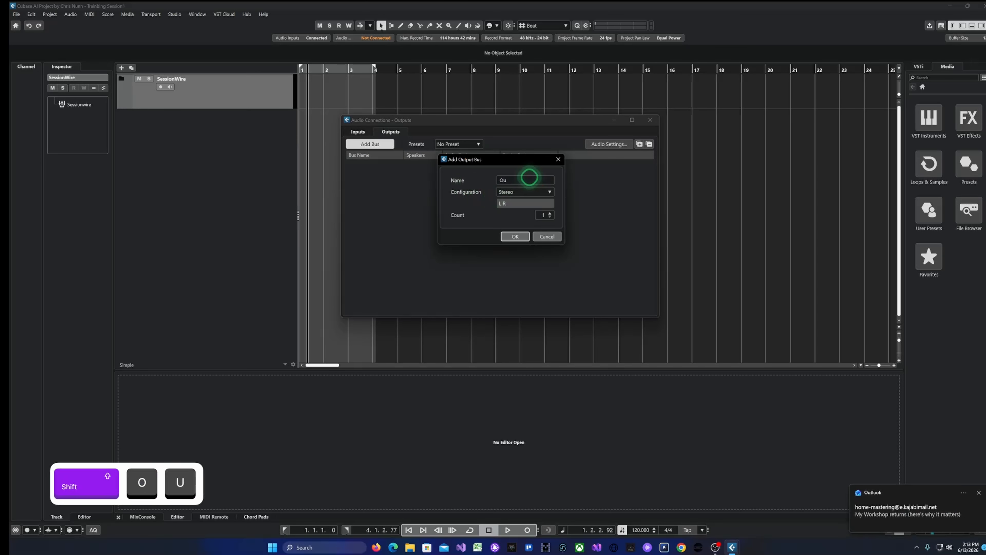
pyautogui.write('tput')
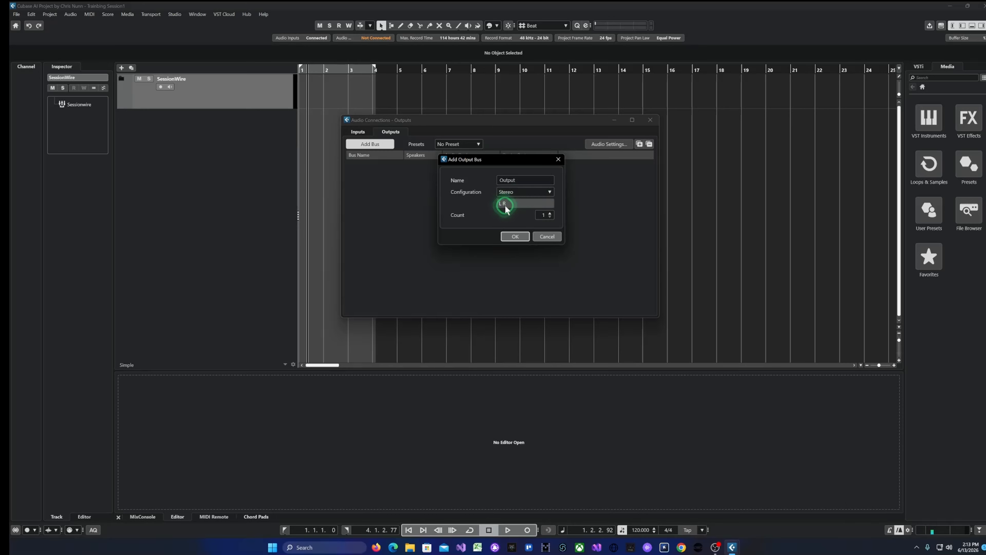
pyautogui.click(516, 237)
# Assign the Output bus to Yamaha Steinberg FW ASIO with left on MR816X Analog 1 and right on MR816X Analog 2, and close Audio Connections.
pyautogui.click(450, 166)
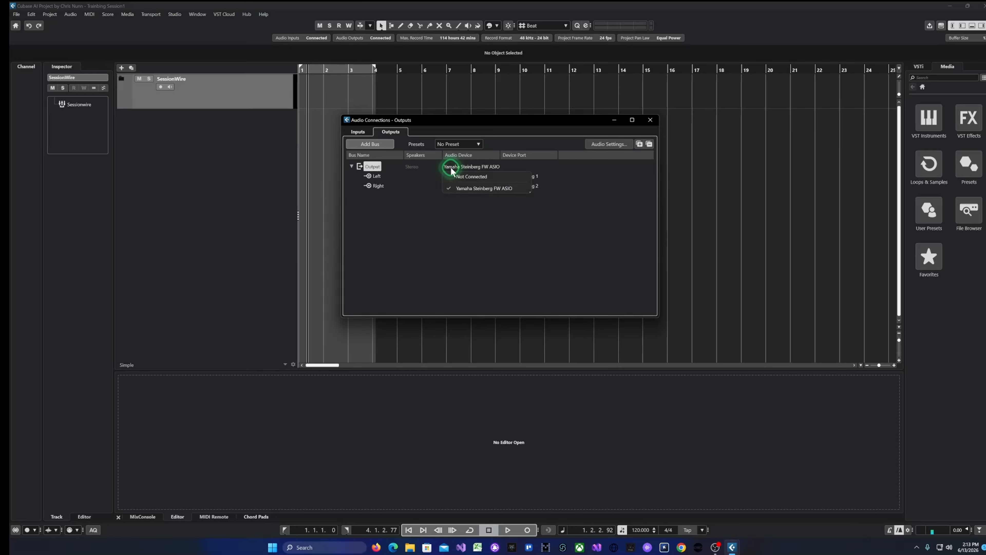
pyautogui.click(461, 188)
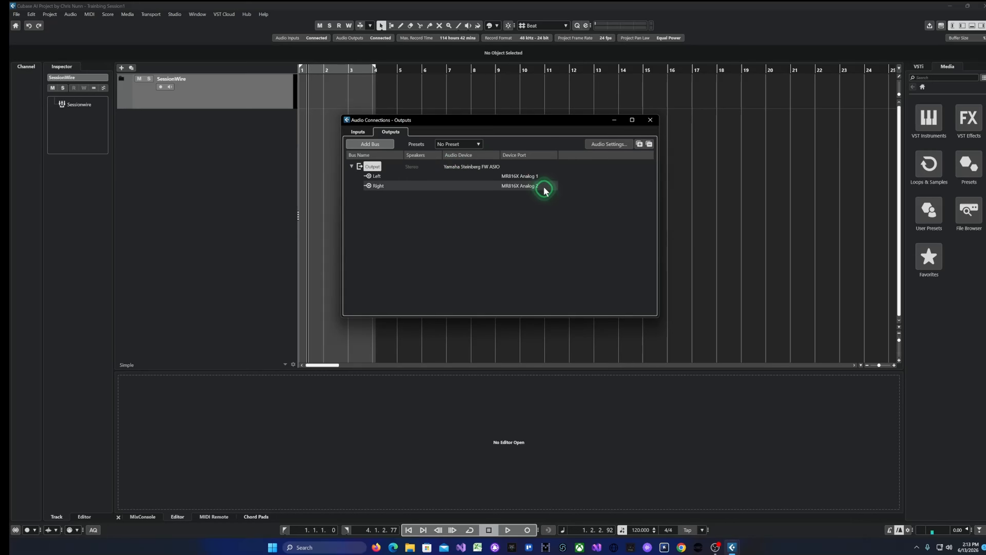
pyautogui.click(538, 176)
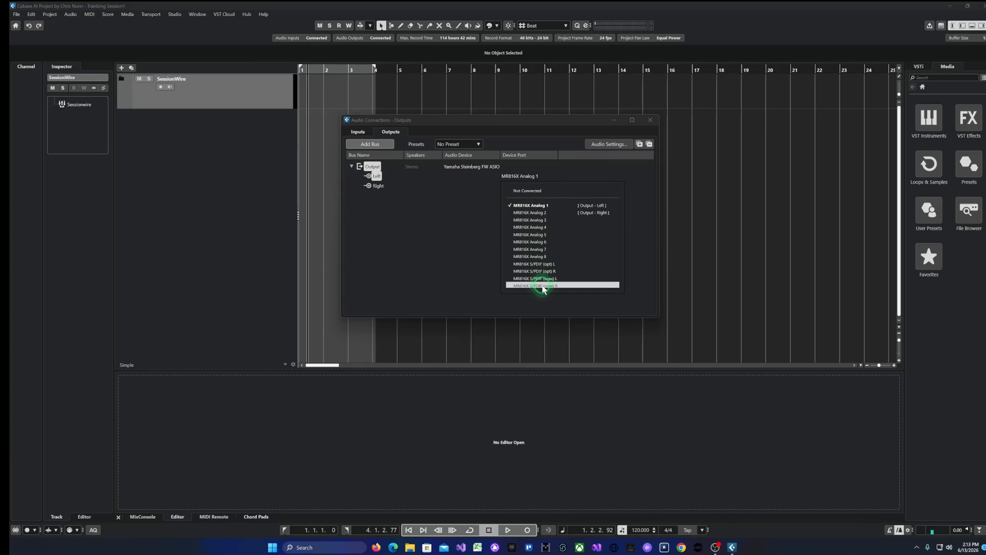
pyautogui.click(553, 207)
pyautogui.click(539, 186)
pyautogui.click(554, 222)
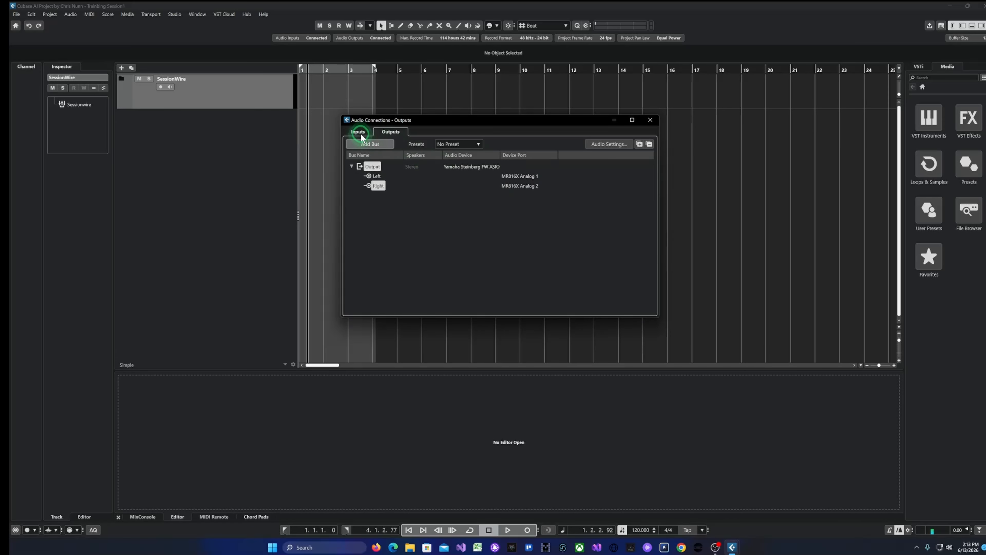
pyautogui.click(650, 120)
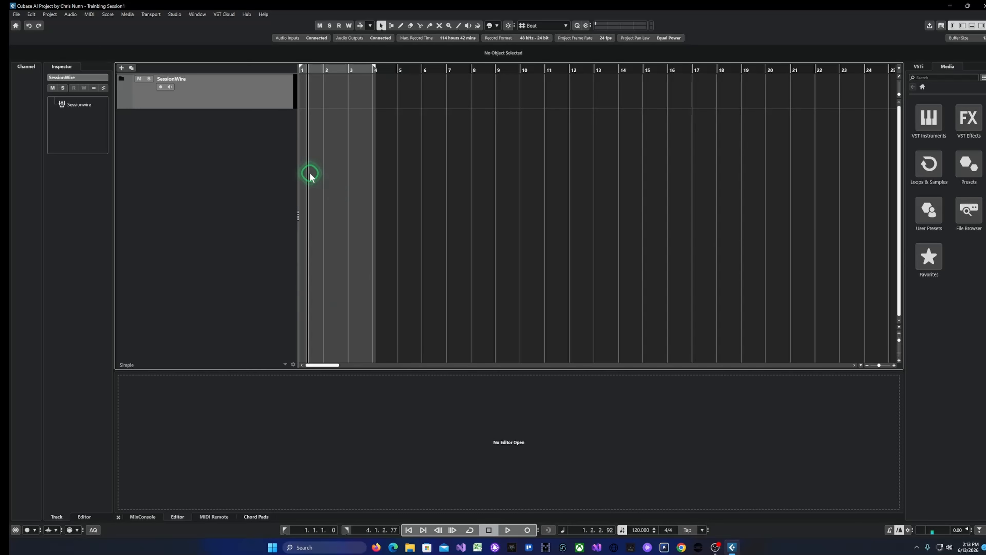
# Add a red stereo audio track named "Mic Stereo" with Mic St as input and Output as output.
pyautogui.rightClick(194, 123)
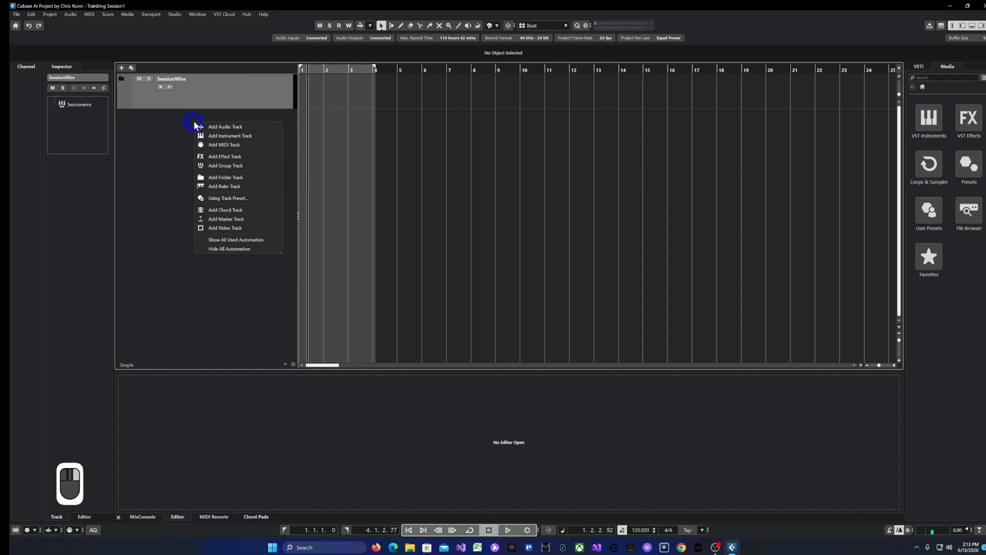
pyautogui.click(232, 127)
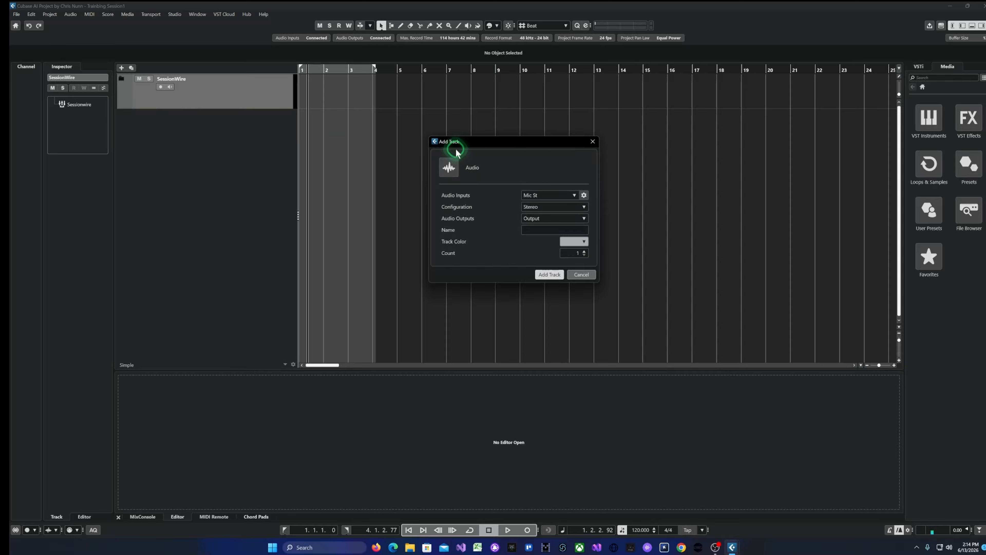
pyautogui.write('Mic Sterer')
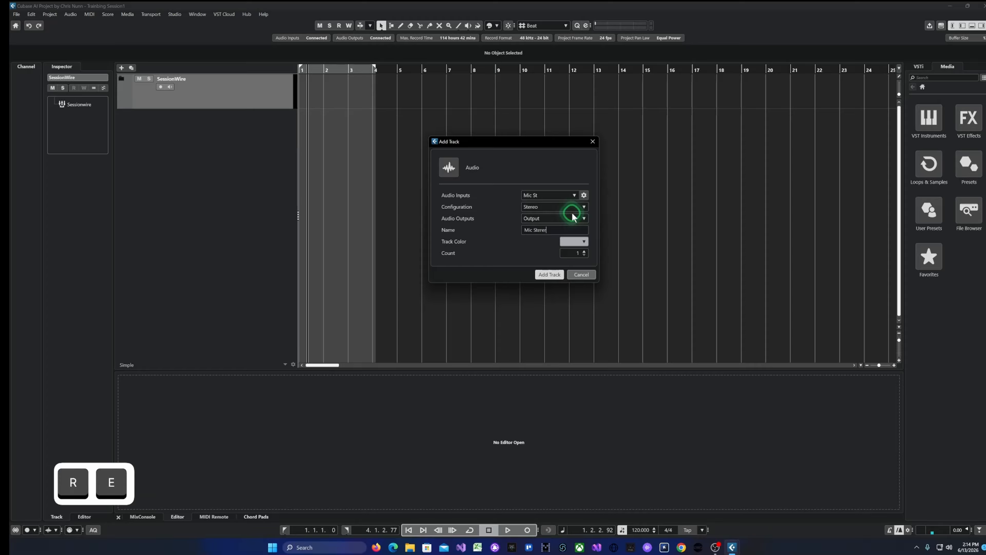
pyautogui.press('BackSpace')
pyautogui.write('o')
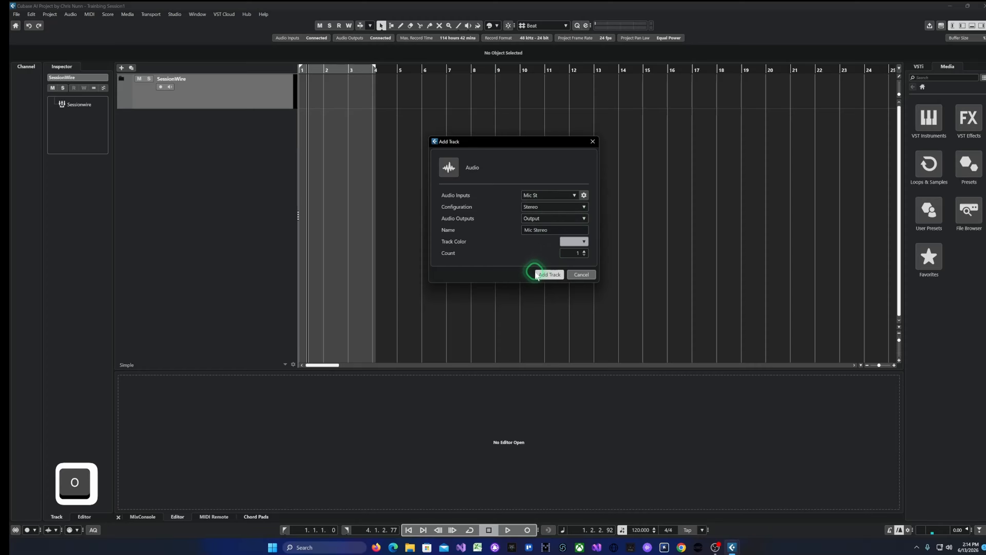
pyautogui.click(576, 244)
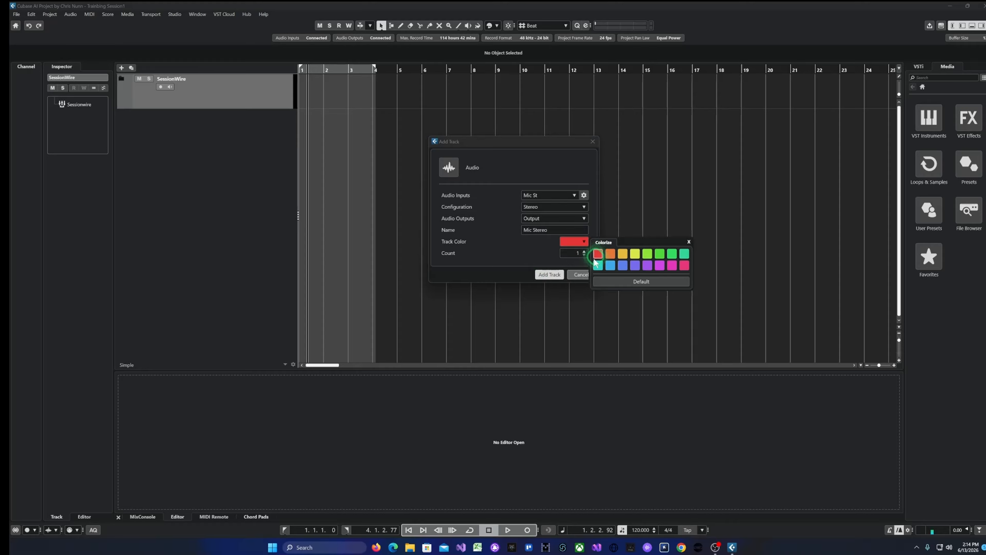
pyautogui.click(522, 254)
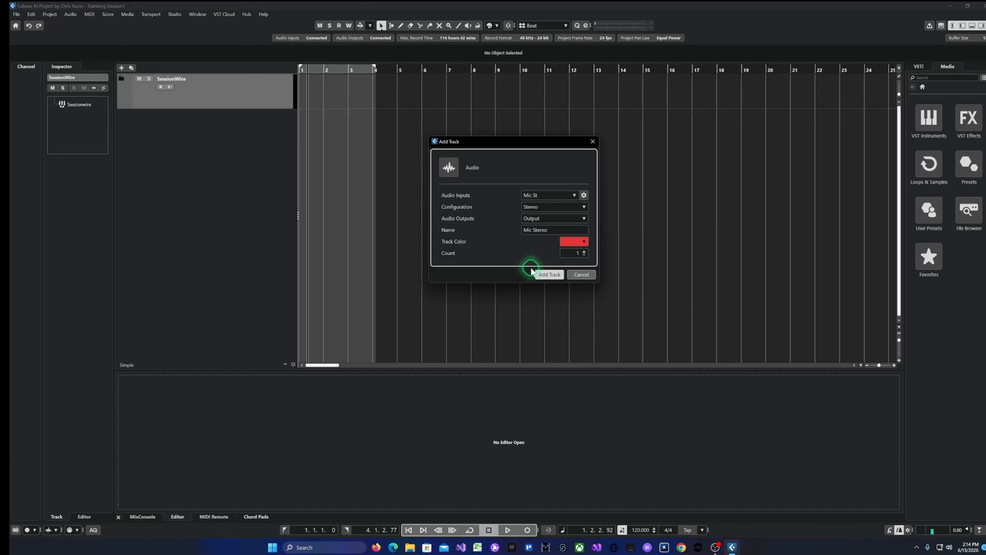
pyautogui.click(549, 275)
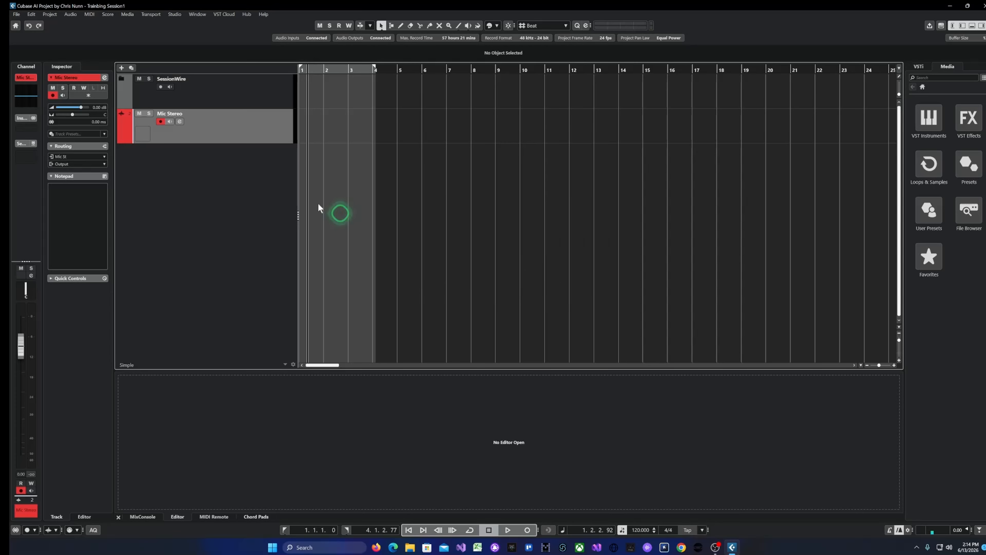
# Start adding a second audio track and set its audio input to the Mic Mono bus.
pyautogui.rightClick(234, 176)
pyautogui.click(247, 180)
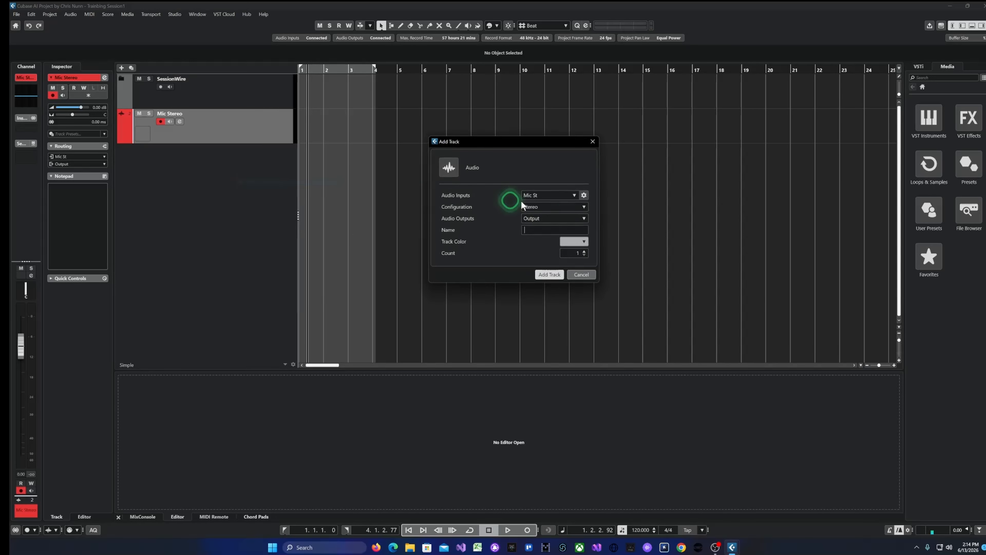
pyautogui.click(558, 196)
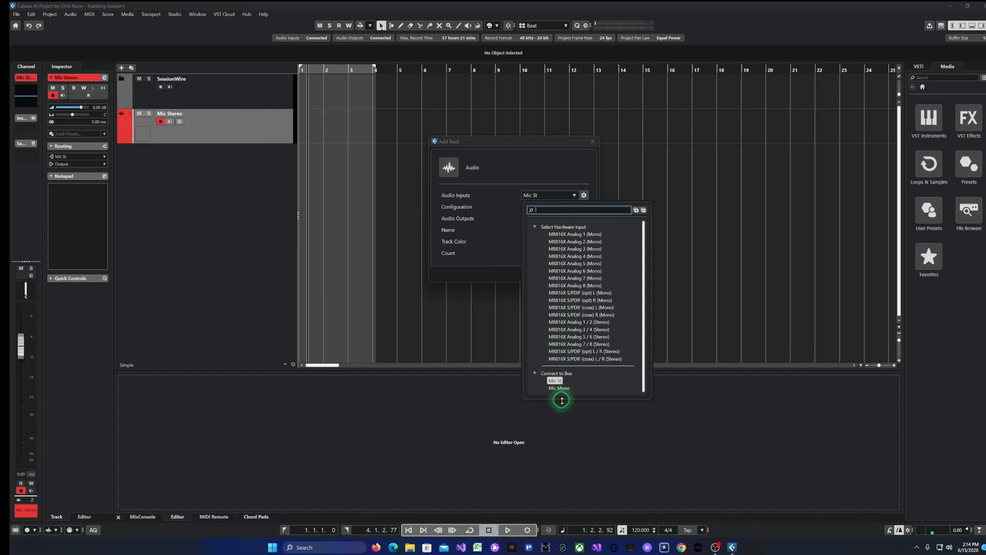
pyautogui.click(561, 388)
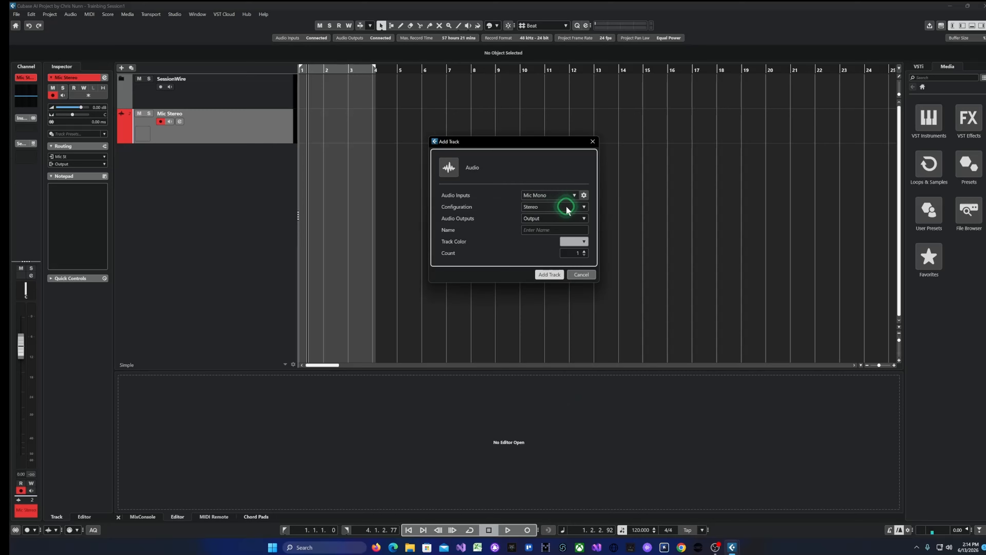
# Set the new track's audio output to the Sessionwire group.
pyautogui.click(560, 229)
pyautogui.click(563, 219)
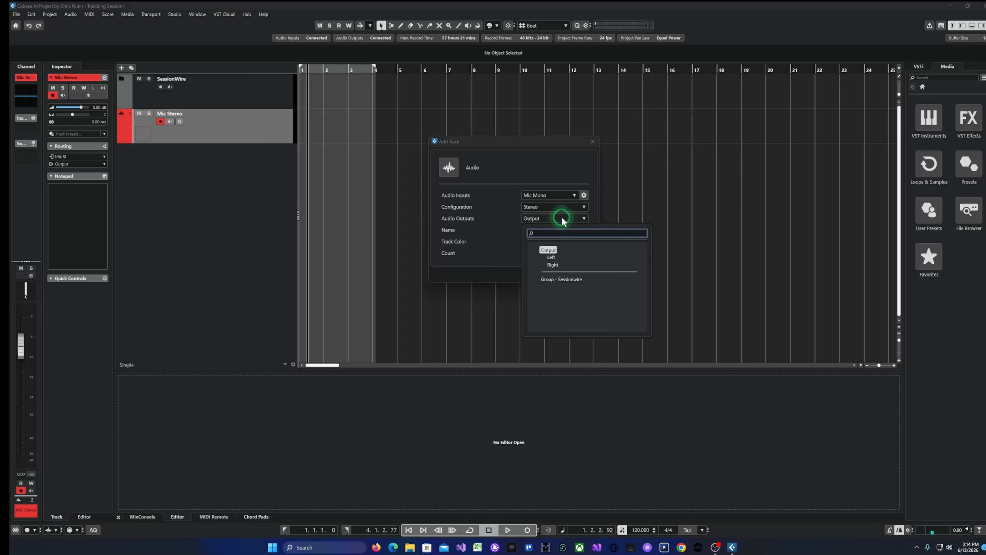
pyautogui.click(566, 278)
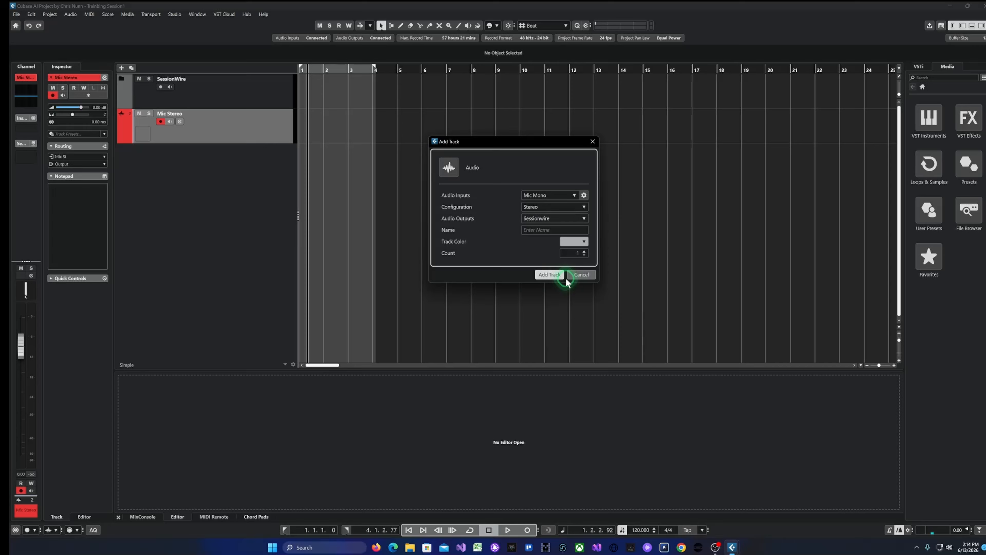
pyautogui.click(535, 218)
pyautogui.click(549, 251)
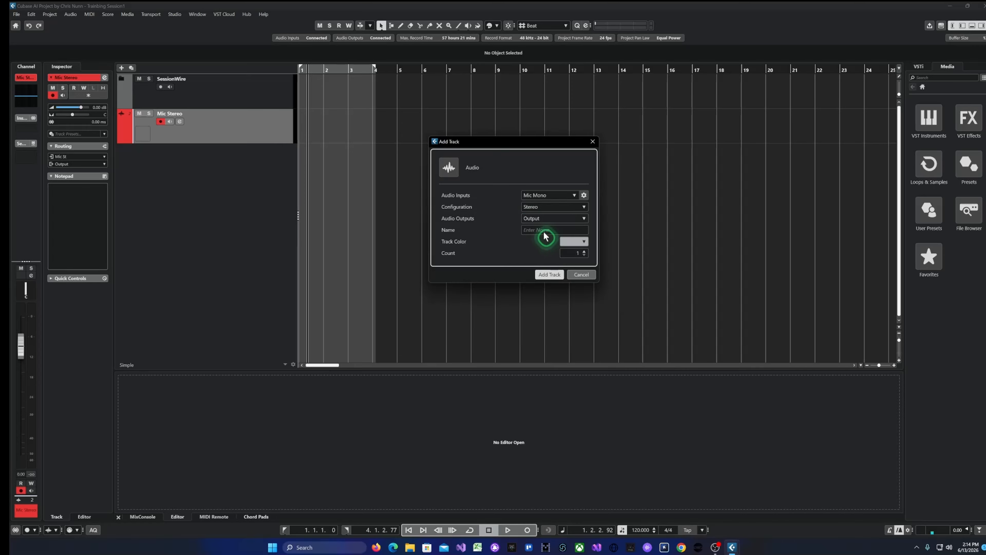
pyautogui.click(553, 223)
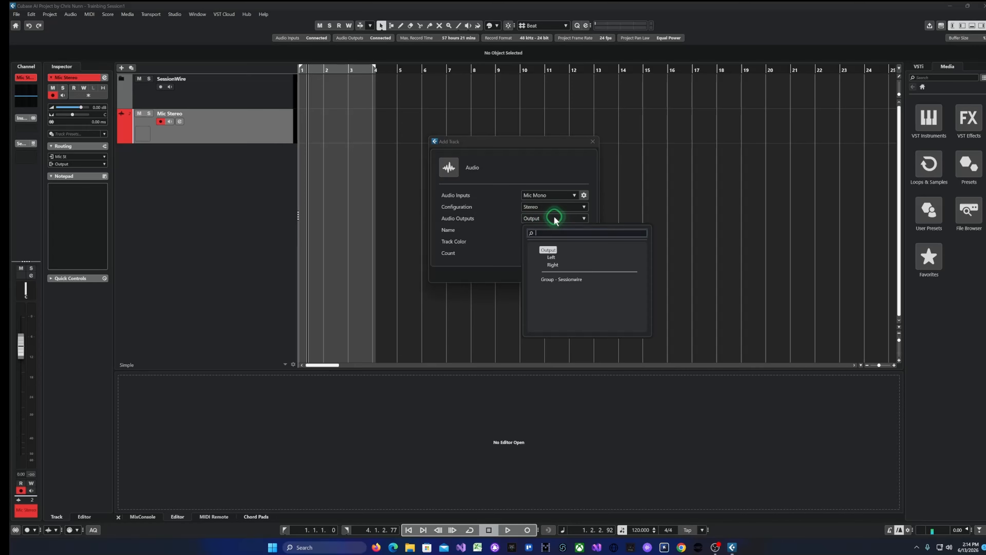
pyautogui.click(563, 278)
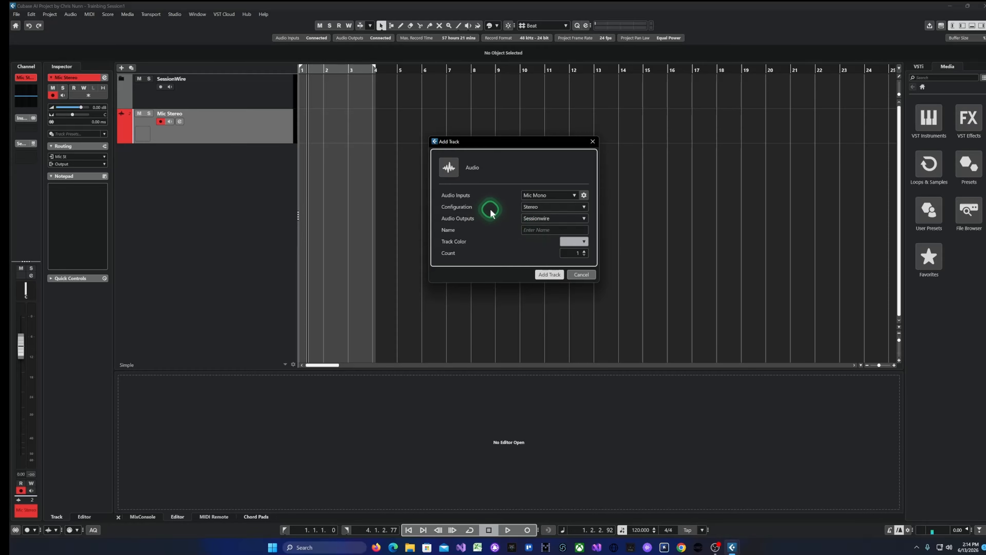
# Name the new track "Mic Mono", colour it red and add it to the project.
pyautogui.click(533, 230)
pyautogui.write('M')
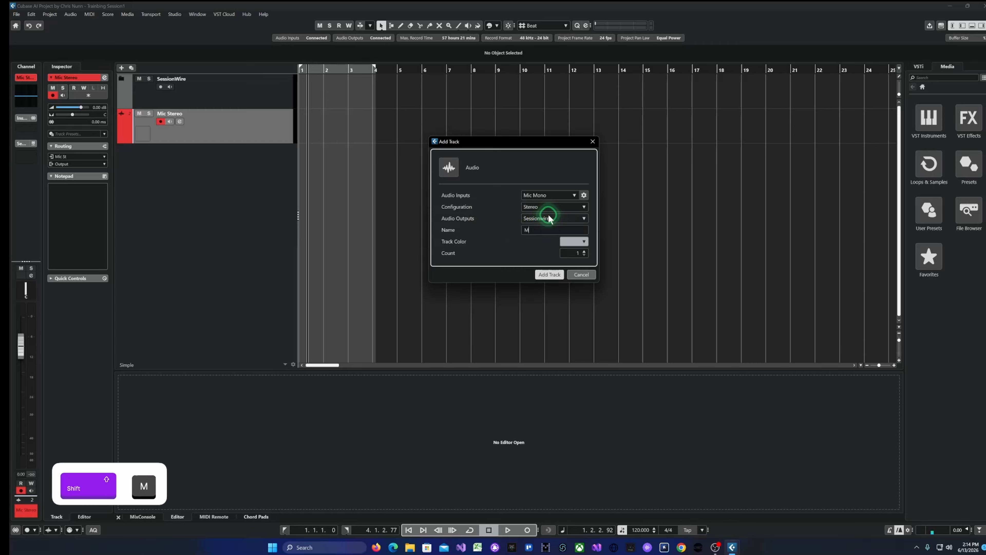
pyautogui.write('ic Mono')
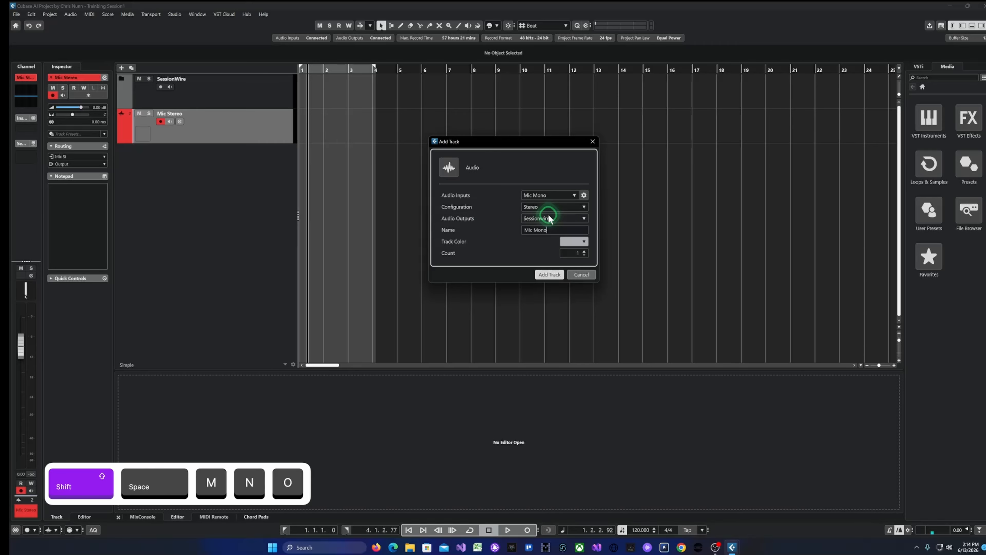
pyautogui.click(574, 242)
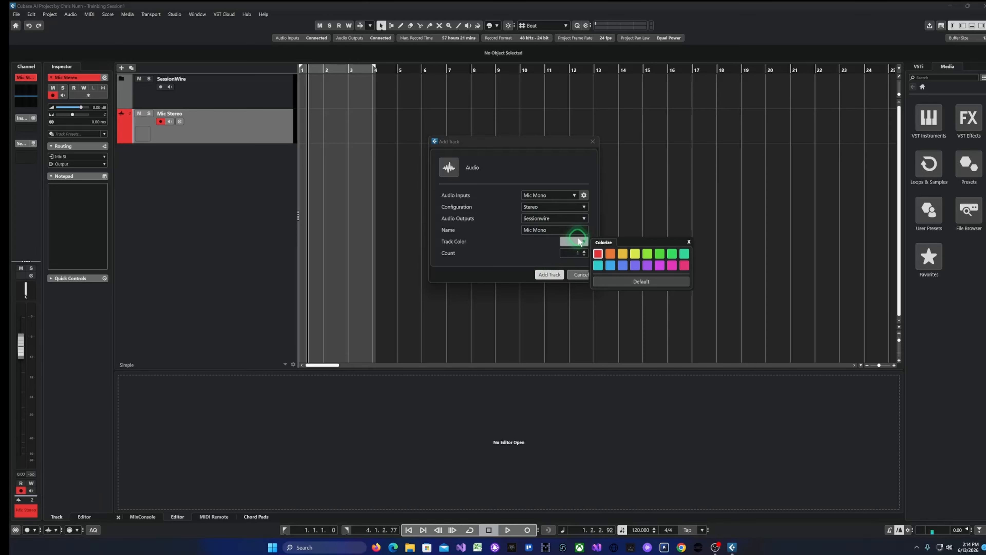
pyautogui.click(598, 254)
pyautogui.click(549, 274)
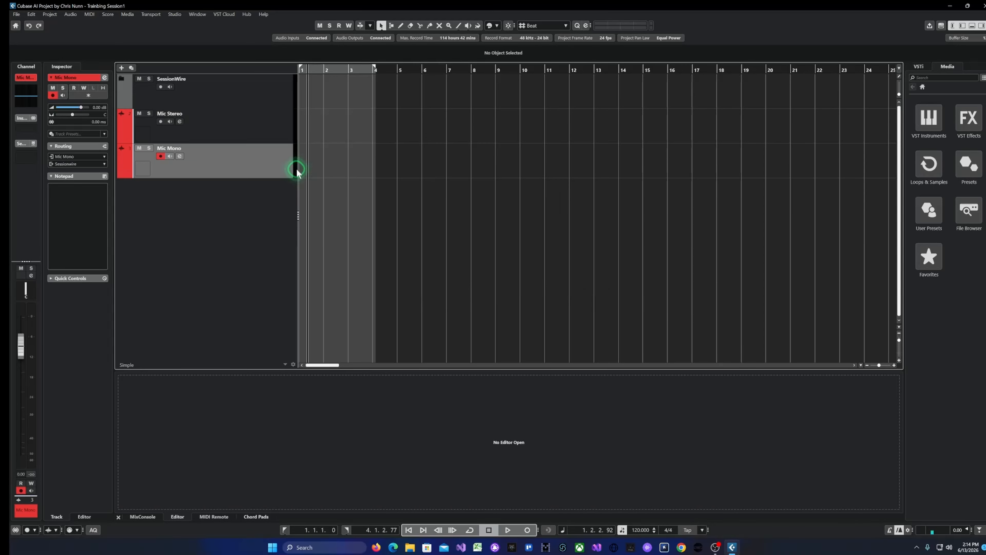
# Change the Mic Stereo track's output routing to the Sessionwire group in its channel settings.
pyautogui.click(217, 134)
pyautogui.click(179, 121)
pyautogui.click(575, 155)
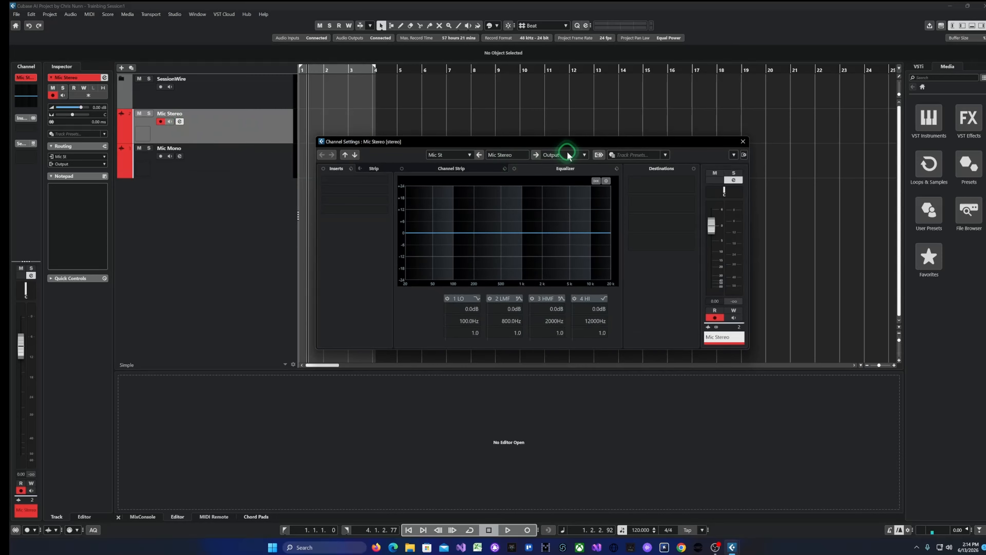
pyautogui.click(597, 230)
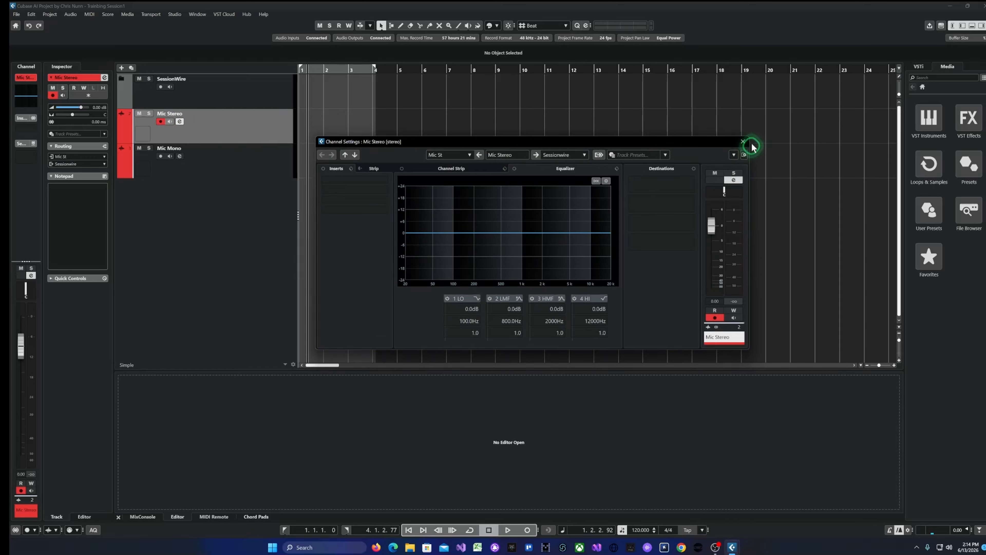
# Close the Mic Stereo channel settings and alternate the selection between Mic Stereo and Mic Mono to compare their record arming.
pyautogui.click(741, 141)
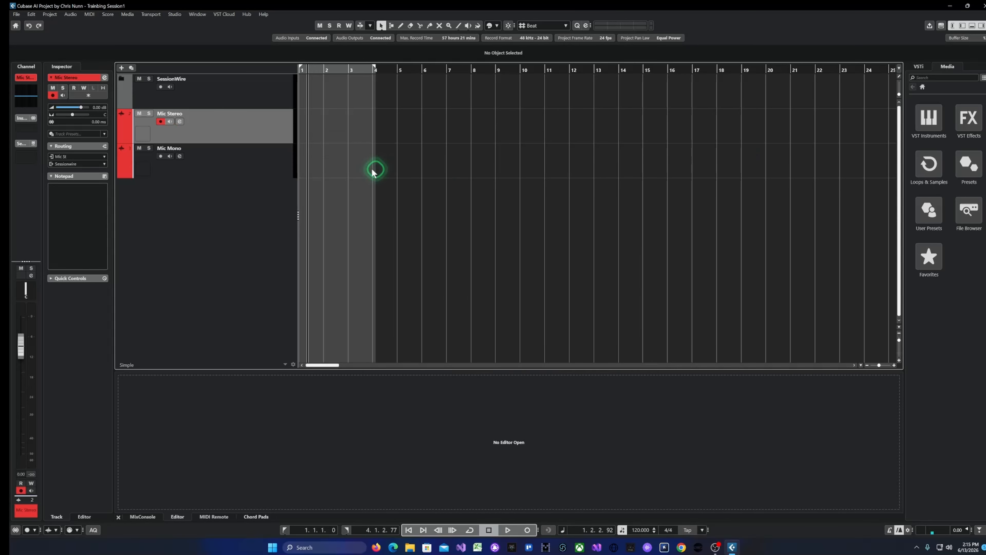
pyautogui.click(245, 150)
pyautogui.click(235, 138)
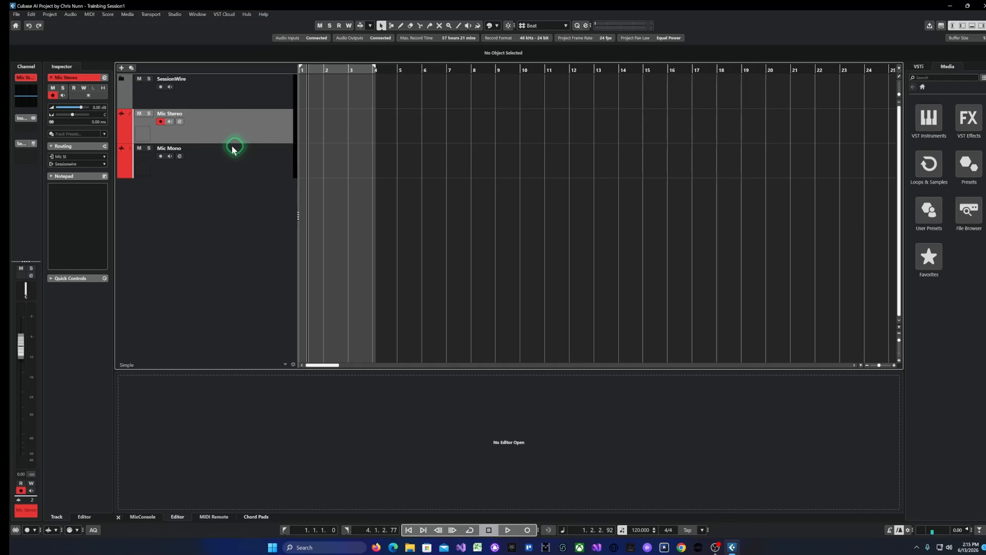
pyautogui.click(201, 148)
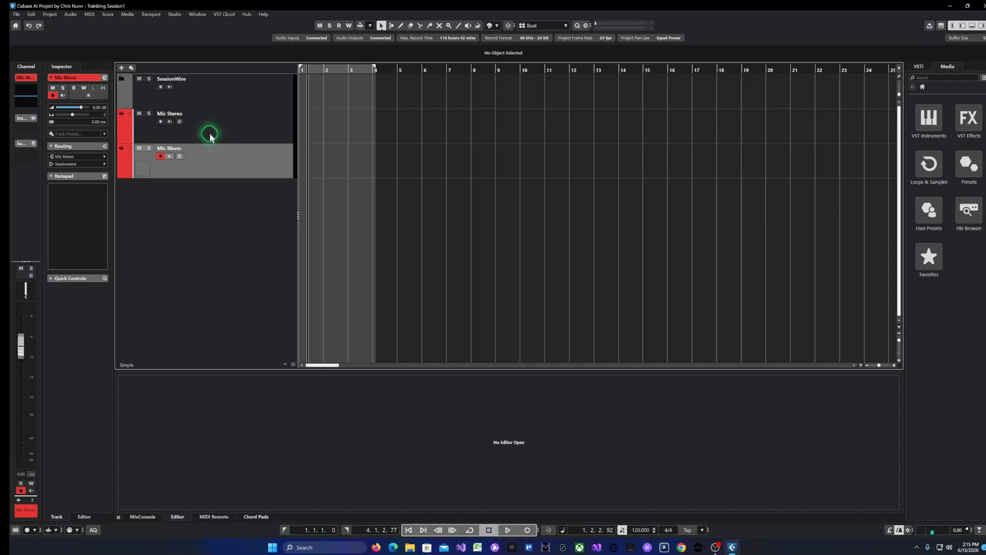
pyautogui.click(209, 134)
pyautogui.click(216, 156)
pyautogui.click(207, 136)
pyautogui.click(209, 153)
pyautogui.click(209, 136)
pyautogui.click(213, 158)
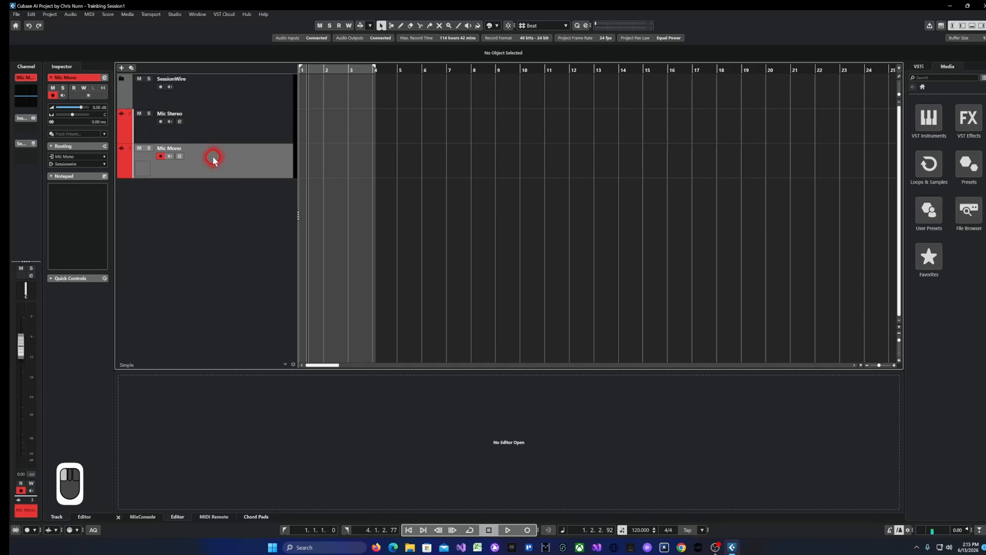
pyautogui.click(212, 140)
pyautogui.click(209, 153)
pyautogui.click(204, 135)
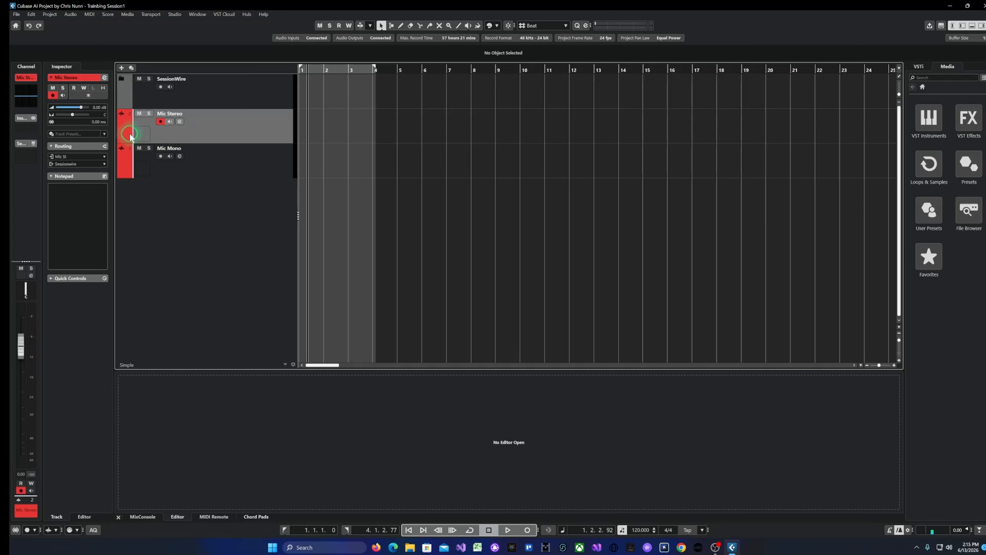
# Toggle record enable on the Mic Stereo track off and back on.
pyautogui.click(161, 122)
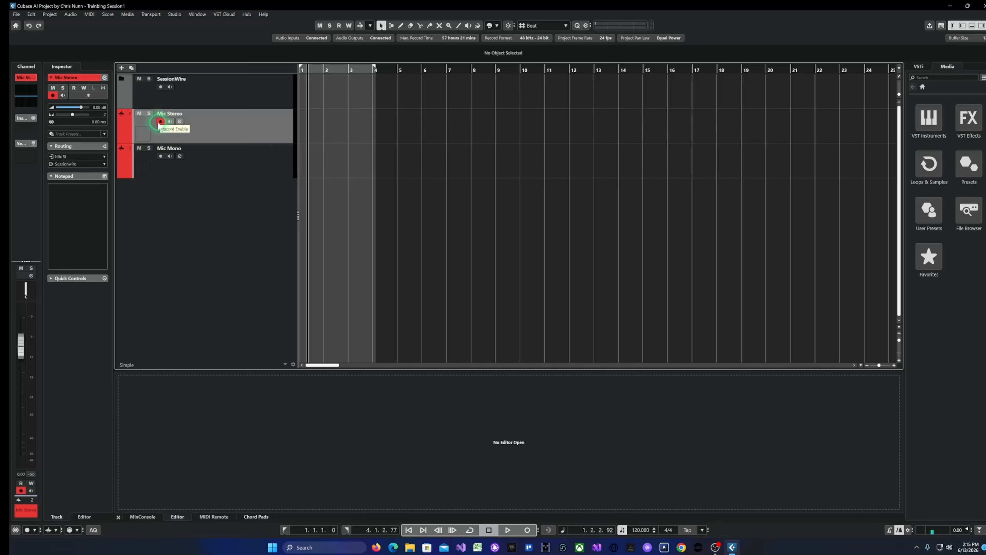
pyautogui.click(160, 121)
pyautogui.click(202, 127)
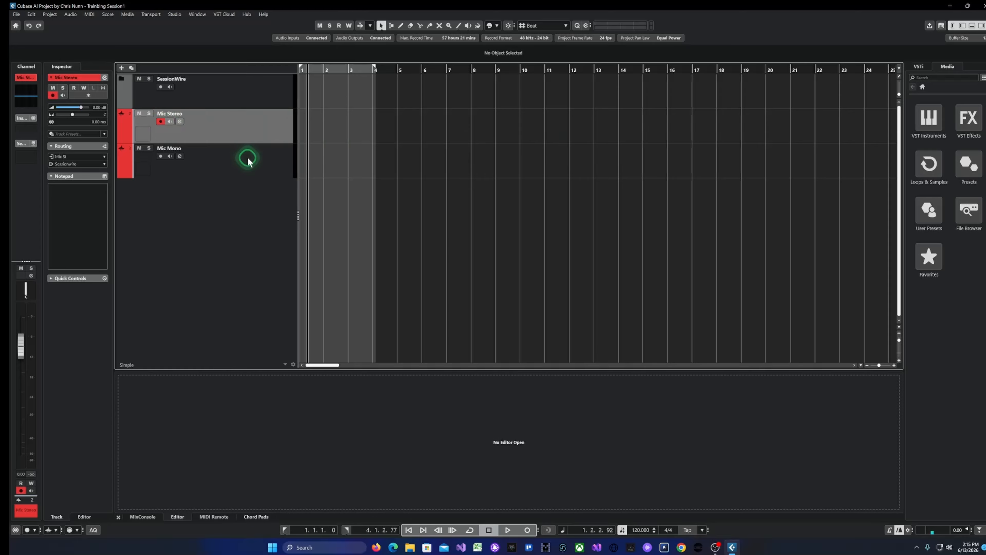
# Select the Mic Mono track and record-enable Mic Stereo as well, so both tracks are armed together.
pyautogui.rightClick(212, 153)
pyautogui.click(207, 134)
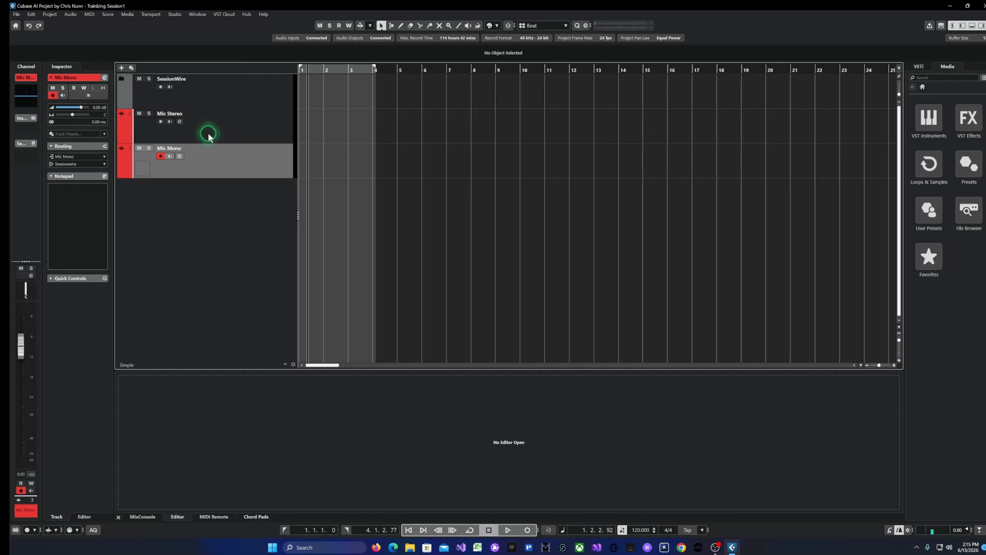
pyautogui.keyDown('ctrl'); pyautogui.click(161, 122); pyautogui.keyUp('ctrl')
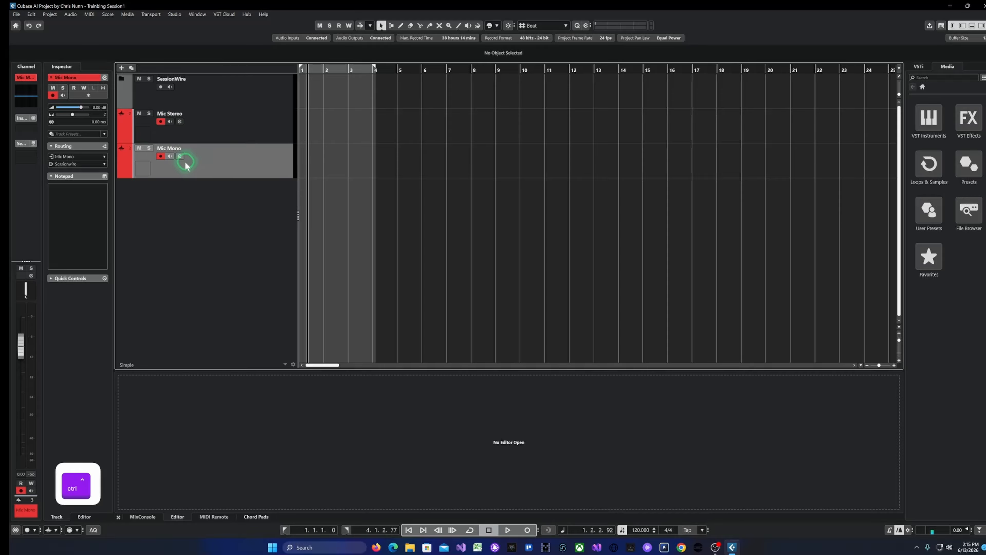
# Disarm both microphone tracks and reselect only Mic Stereo.
pyautogui.keyDown('ctrl'); pyautogui.click(160, 122); pyautogui.keyUp('ctrl')
pyautogui.keyDown('ctrl'); pyautogui.click(161, 155); pyautogui.keyUp('ctrl')
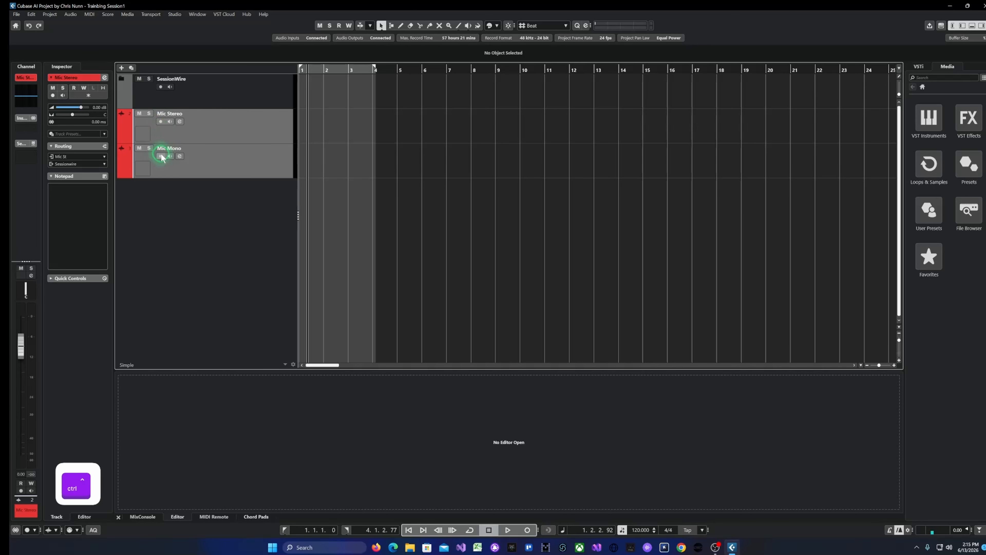
pyautogui.click(212, 138)
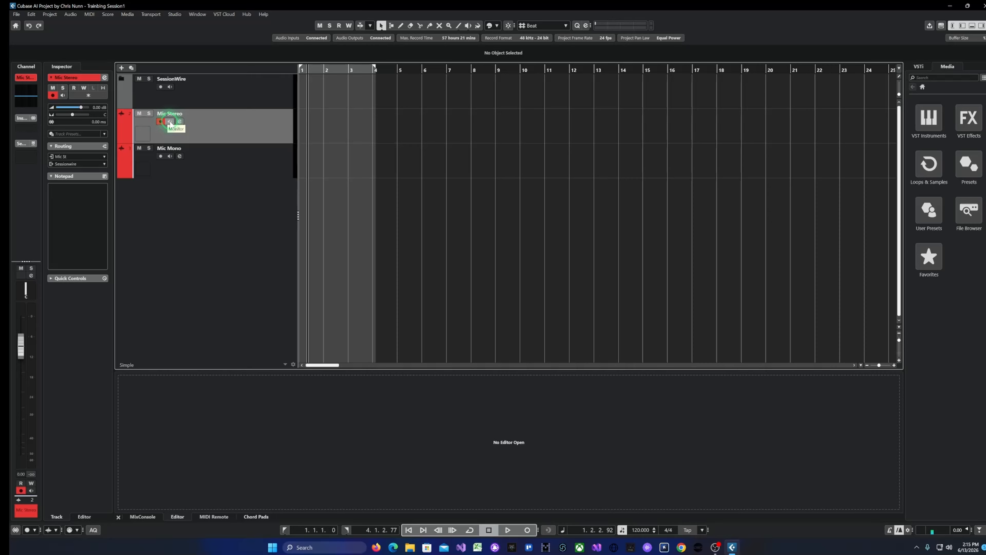
# Enable monitoring on the Mic Stereo track and add Output as a send destination in its channel settings.
pyautogui.click(170, 122)
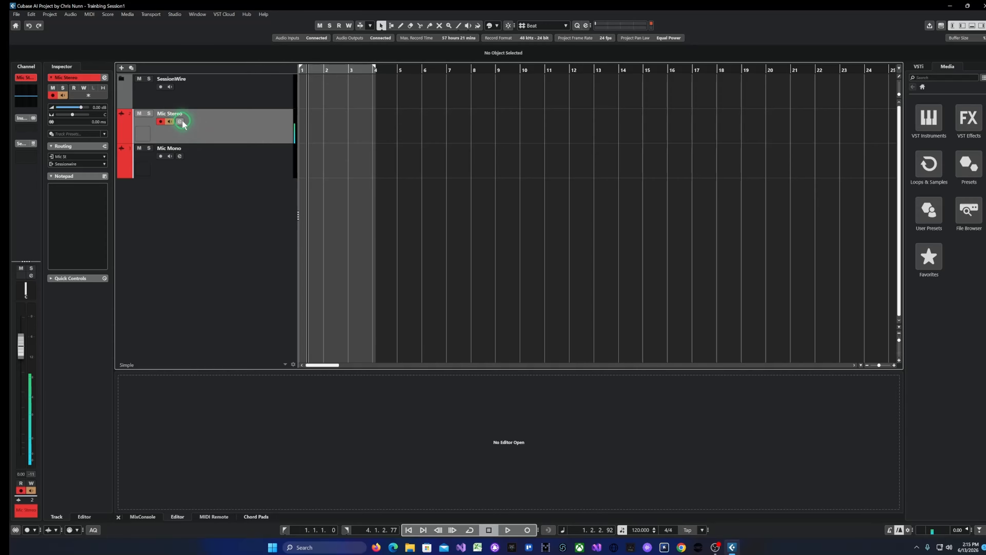
pyautogui.click(179, 122)
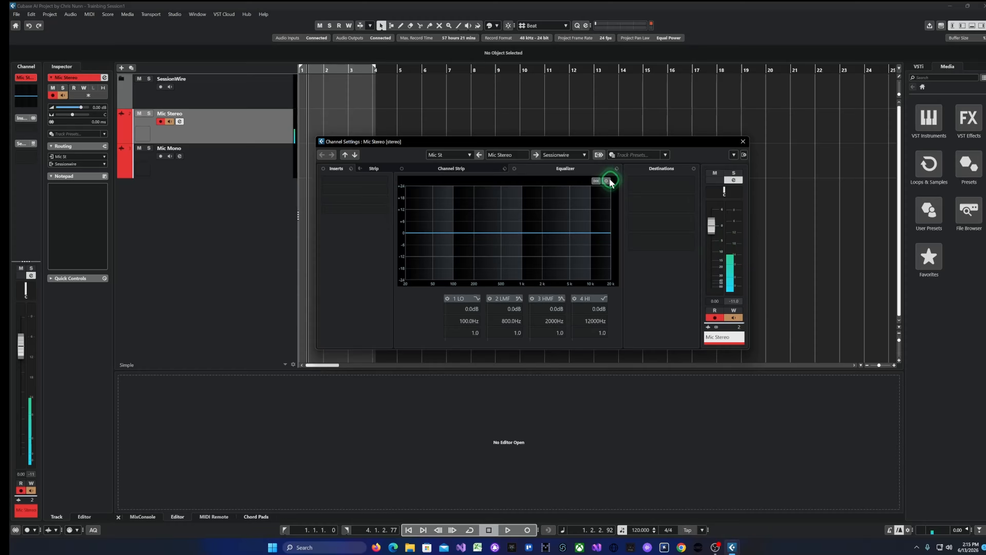
pyautogui.click(649, 185)
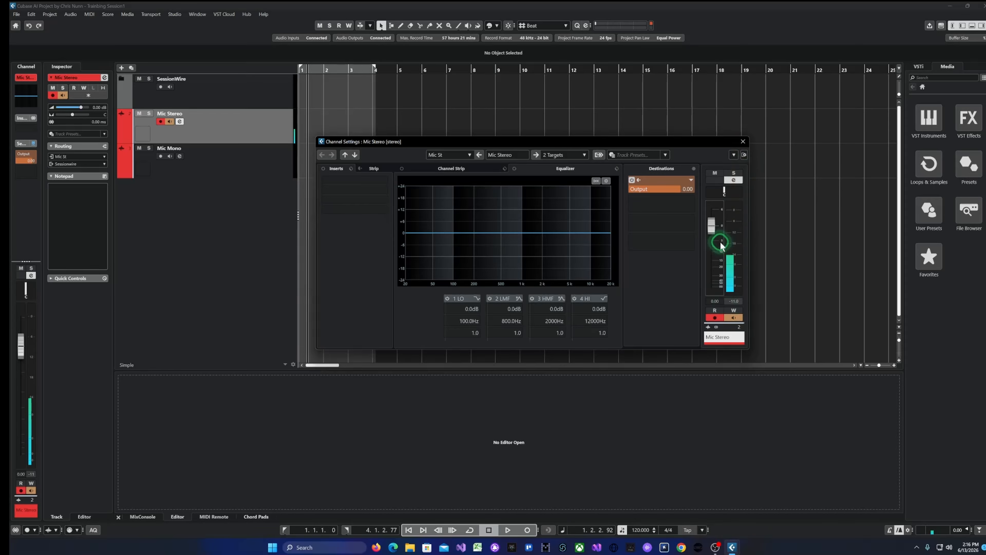
# Change the Mic Stereo channel's configuration from stereo to mono and confirm the change.
pyautogui.click(717, 327)
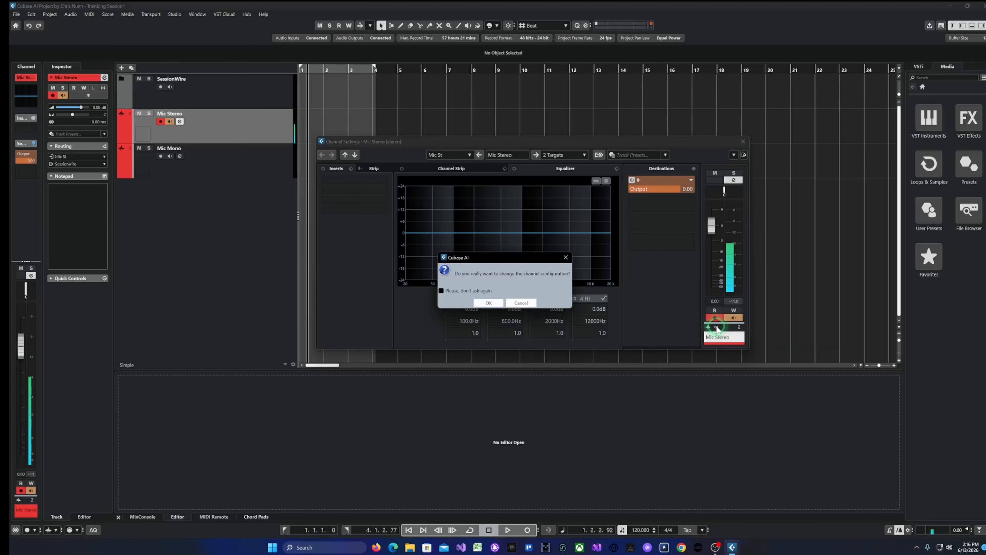
pyautogui.click(487, 302)
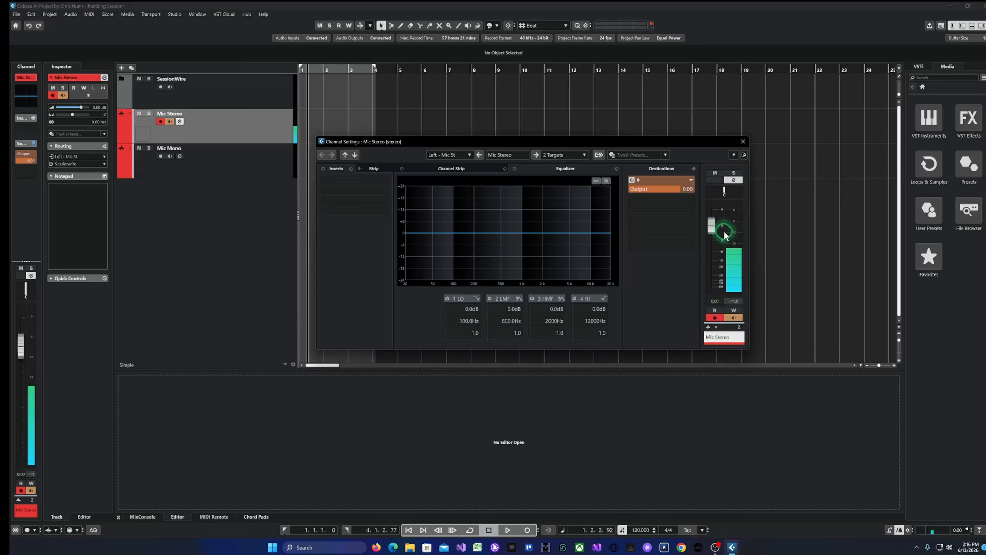
pyautogui.click(743, 143)
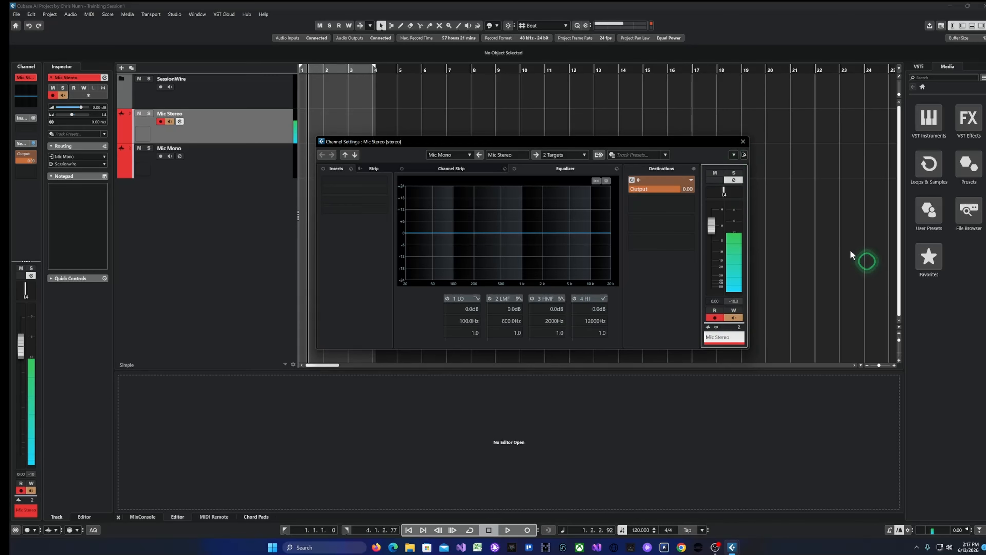
# Turn off monitoring for the Mic Stereo channel and close its channel settings.
pyautogui.click(736, 317)
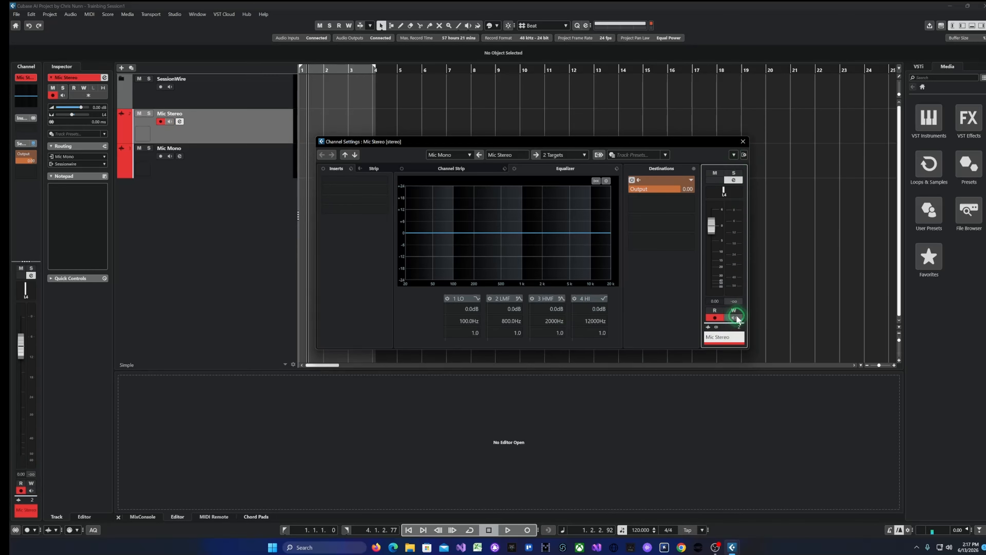
pyautogui.click(742, 142)
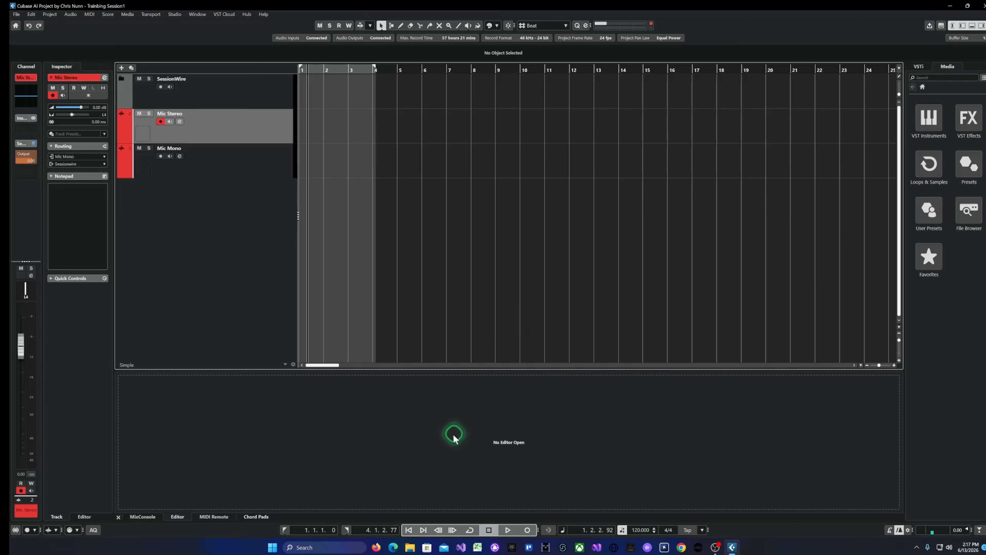
# Make a brief test recording on the Mic Stereo track.
pyautogui.click(527, 531)
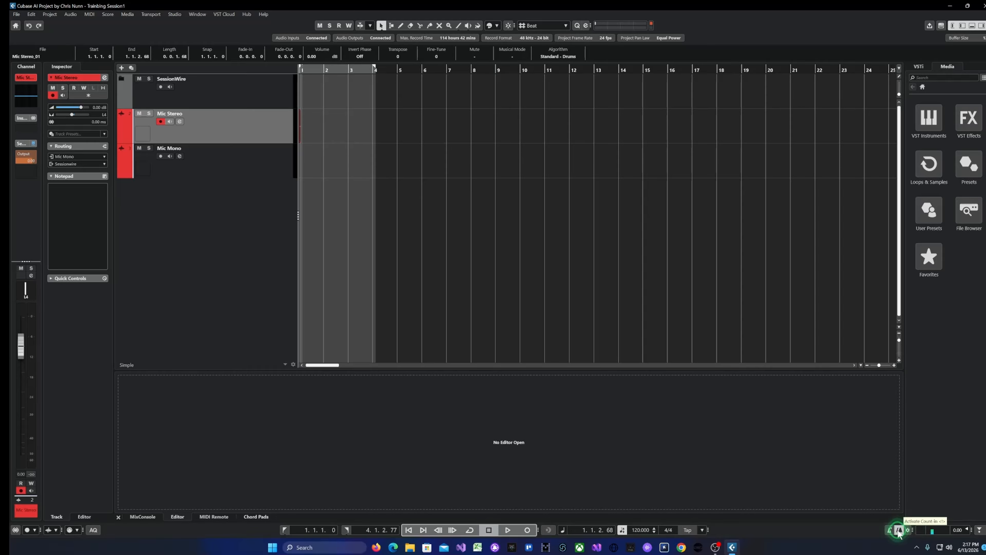
# Check the count-in and enable Output as the audio click output in the metronome setup.
pyautogui.click(899, 531)
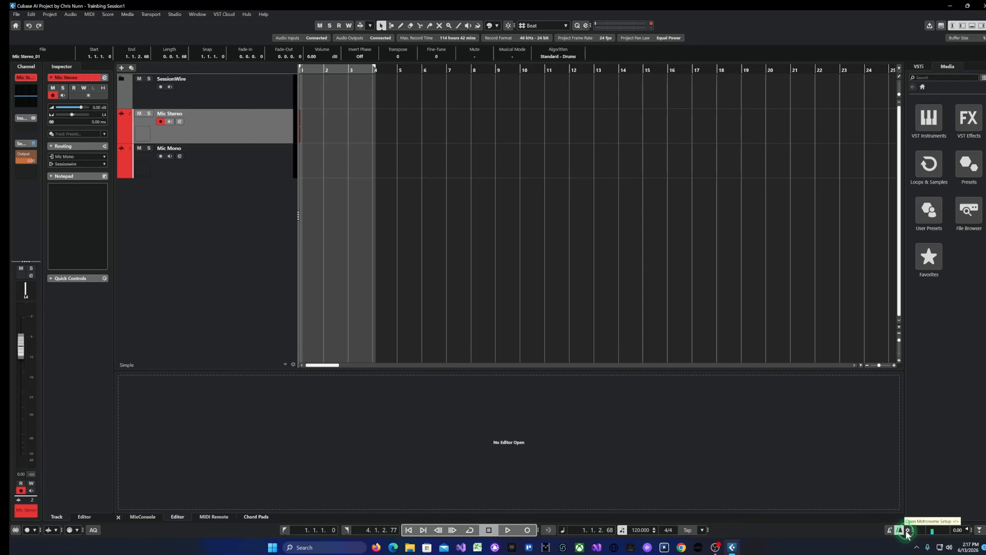
pyautogui.click(907, 531)
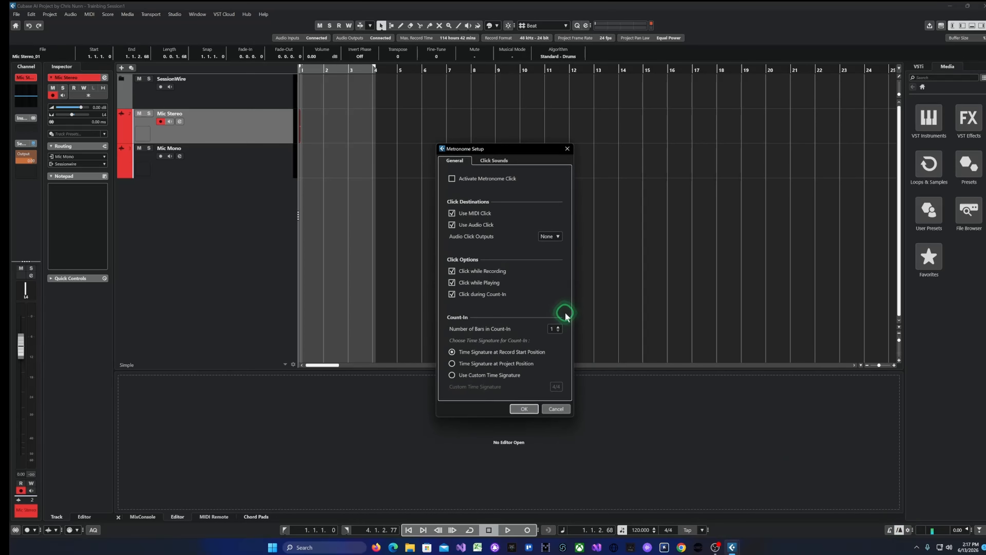
pyautogui.click(907, 530)
pyautogui.click(907, 531)
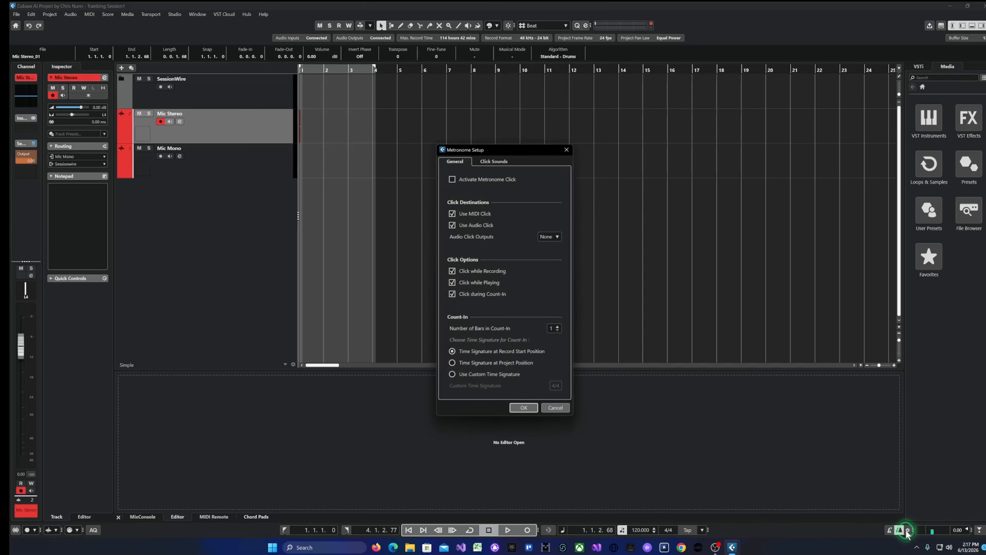
pyautogui.click(552, 235)
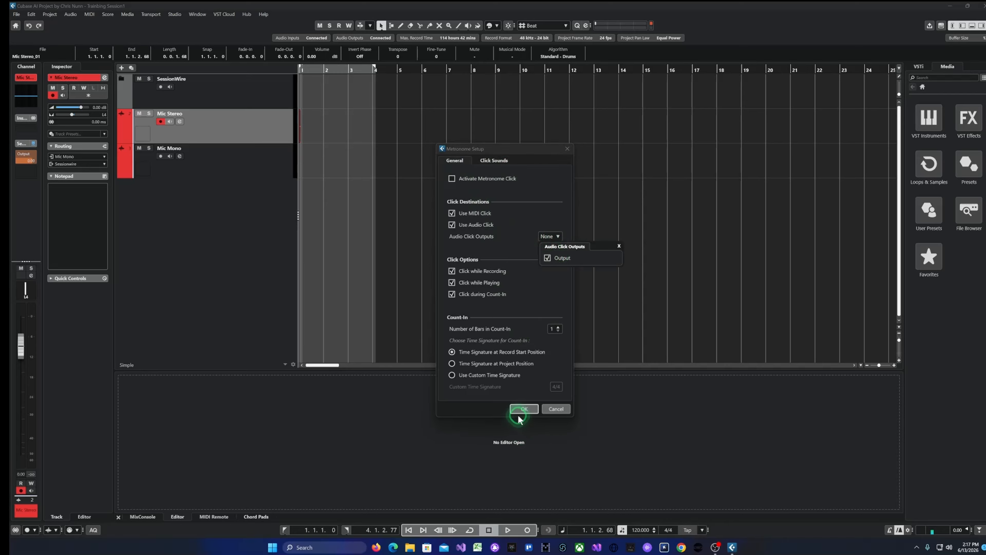
pyautogui.click(524, 409)
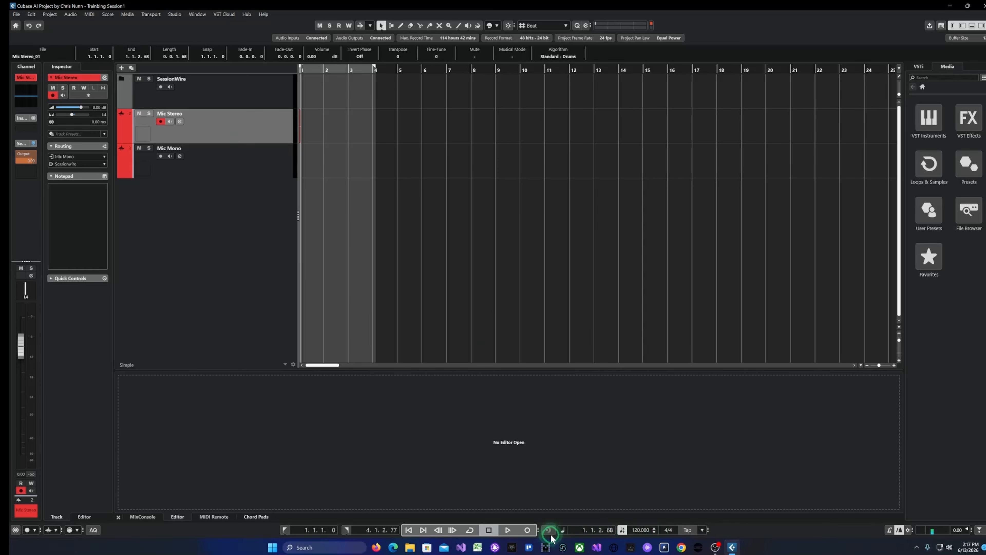
# Record a short take on the Mic Stereo track from the start of the project, ending before bar 4.
pyautogui.click(409, 530)
pyautogui.click(527, 530)
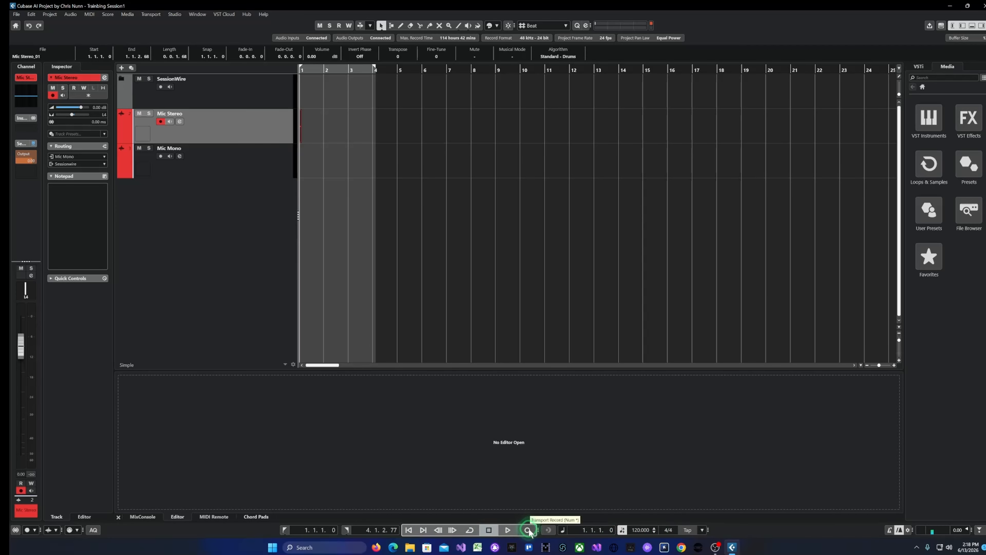
pyautogui.click(489, 531)
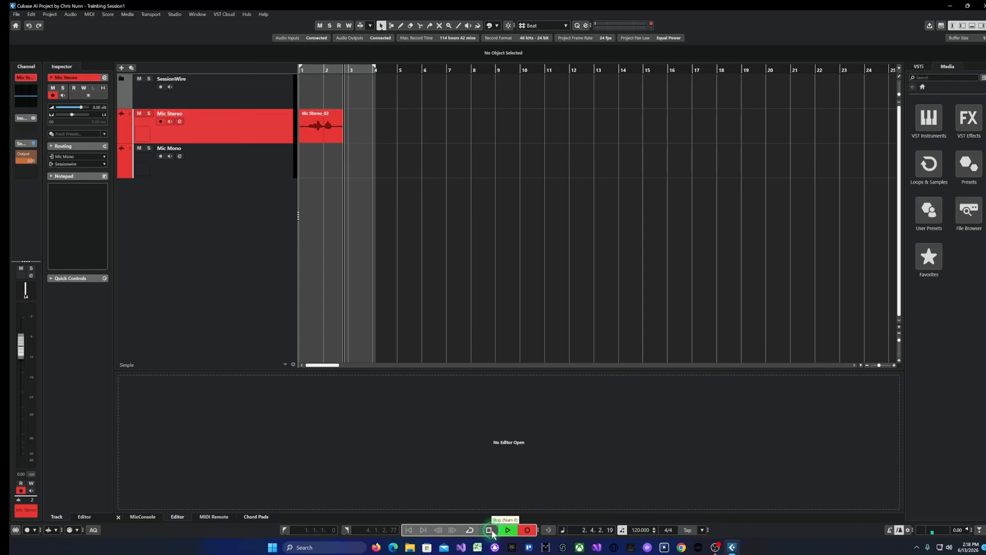
pyautogui.click(490, 530)
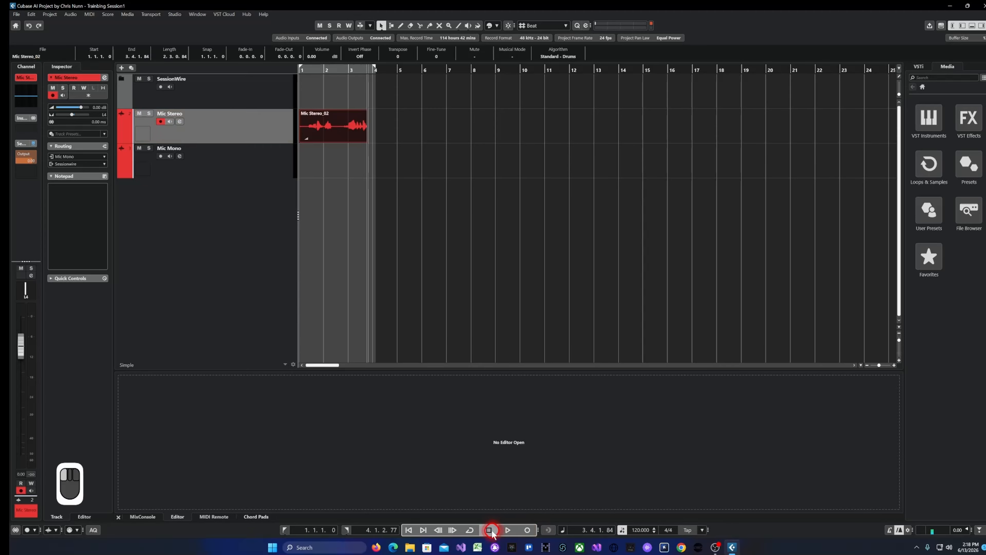
# Play back the new Mic Stereo recording from its beginning and stop at its end.
pyautogui.click(301, 72)
pyautogui.click(319, 85)
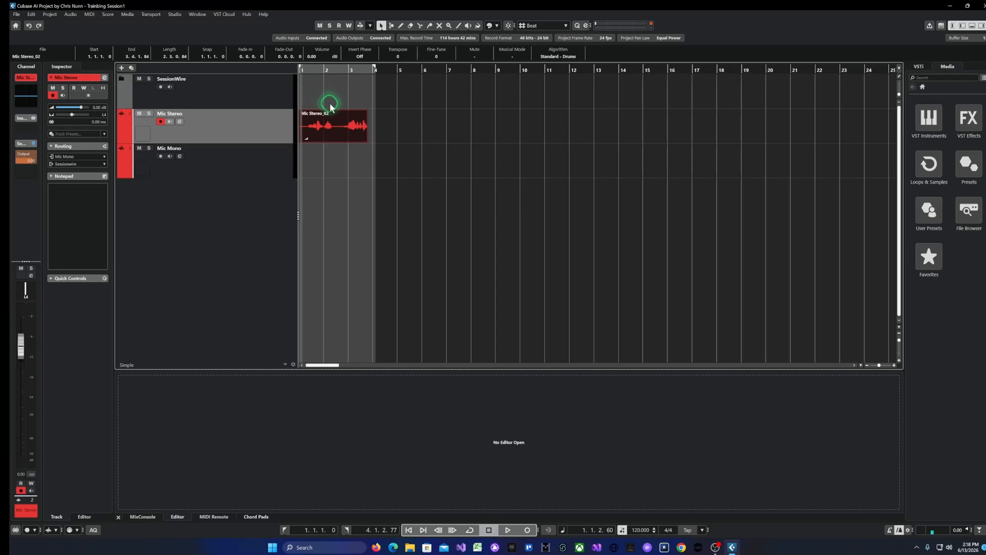
pyautogui.press('space')
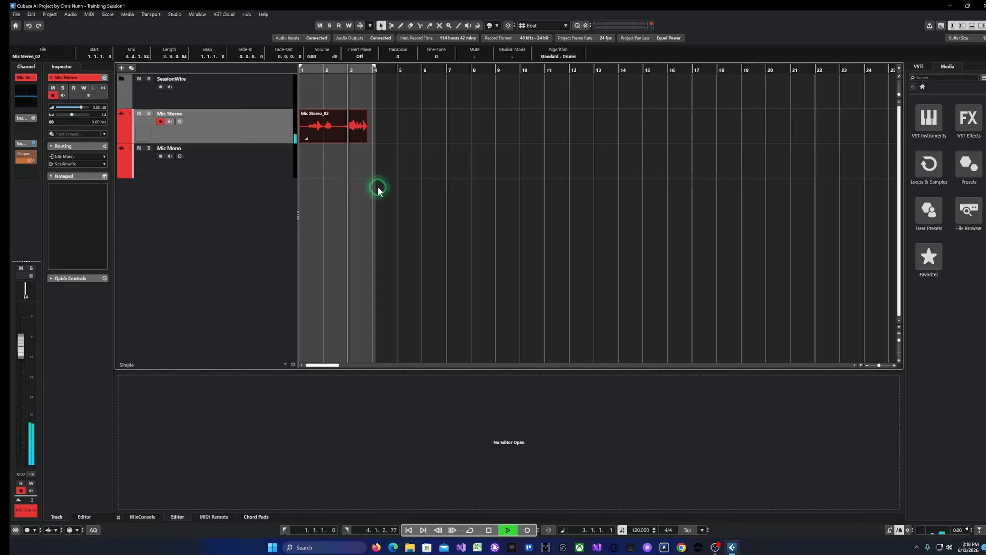
pyautogui.press('space')
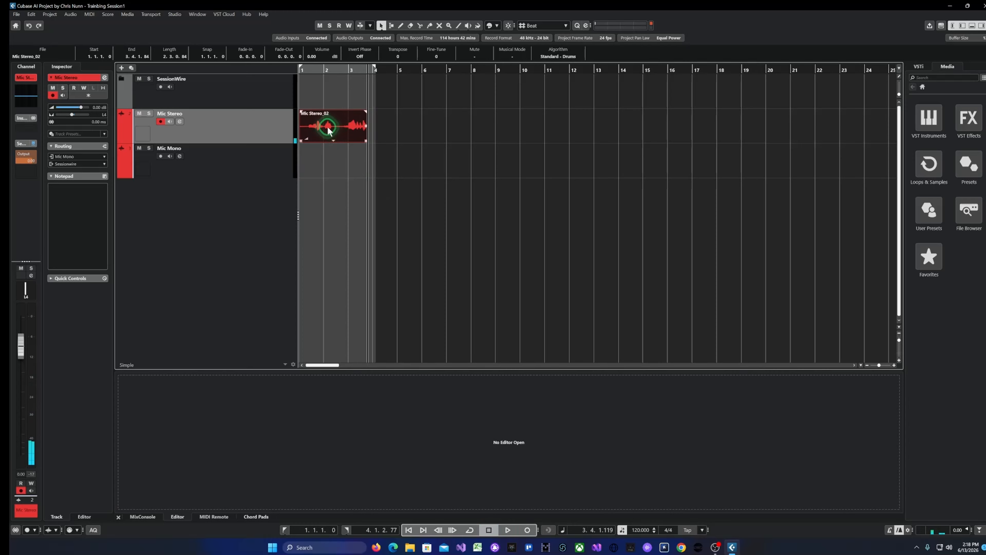
# Enable monitoring on the Mic Stereo track and move the playback cursor back near the start of bar 1.
pyautogui.click(298, 90)
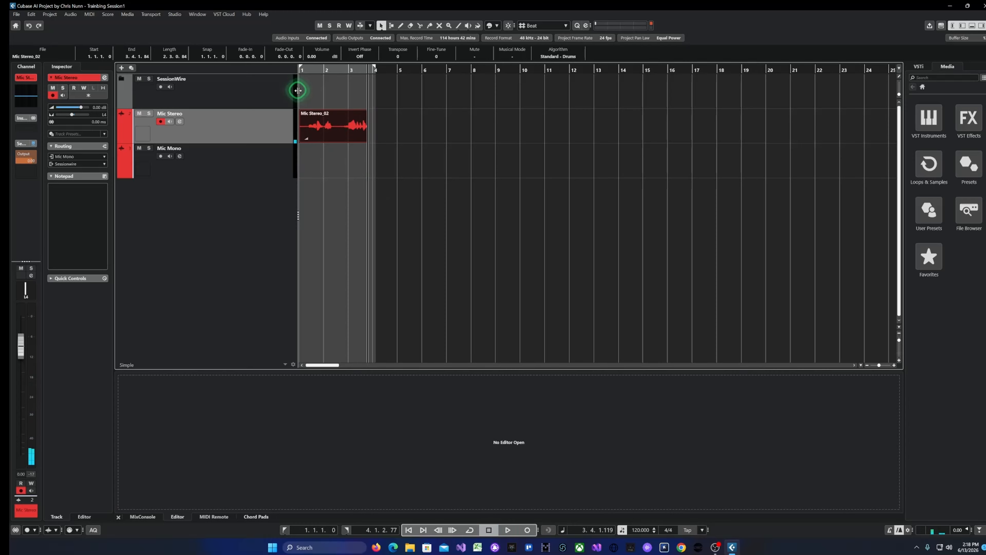
pyautogui.click(170, 121)
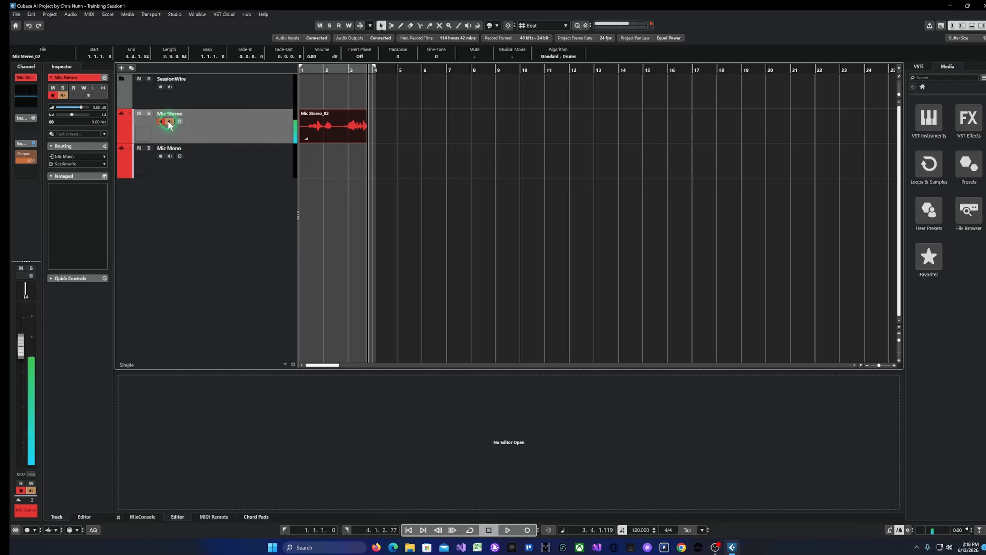
pyautogui.moveTo(328, 69); pyautogui.dragTo(311, 68)
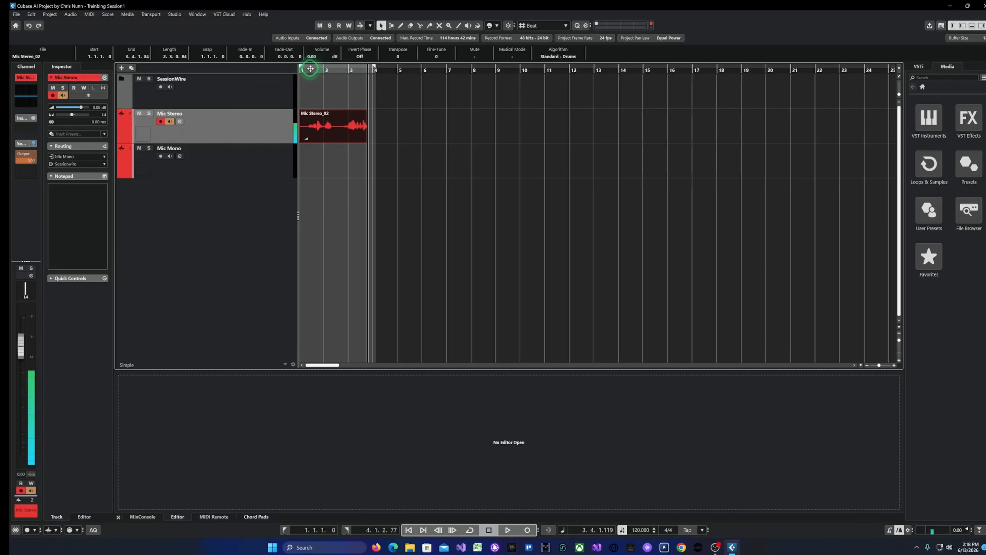
pyautogui.click(303, 71)
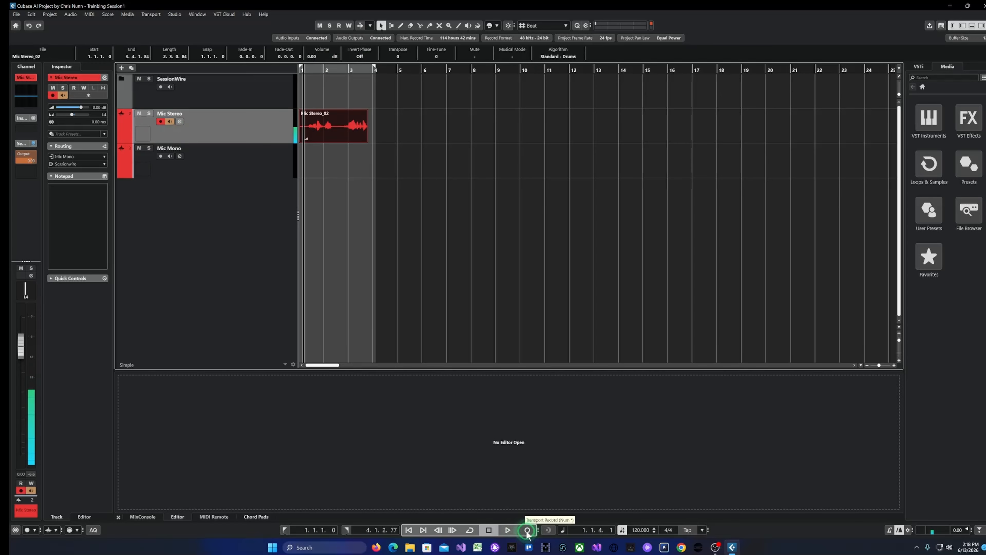
# Play back the Mic Stereo take with its track's monitoring on, and again with monitoring turned off.
pyautogui.click(507, 530)
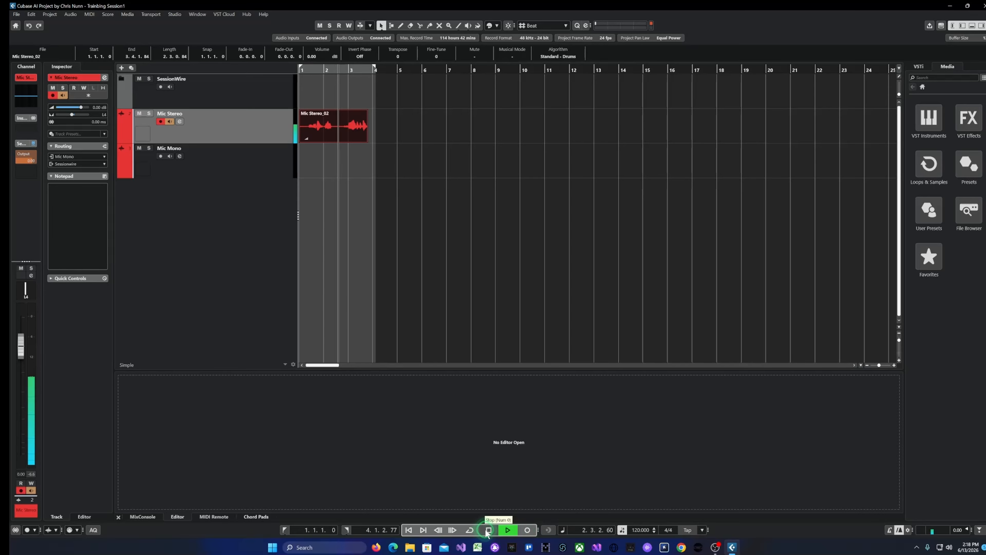
pyautogui.click(489, 530)
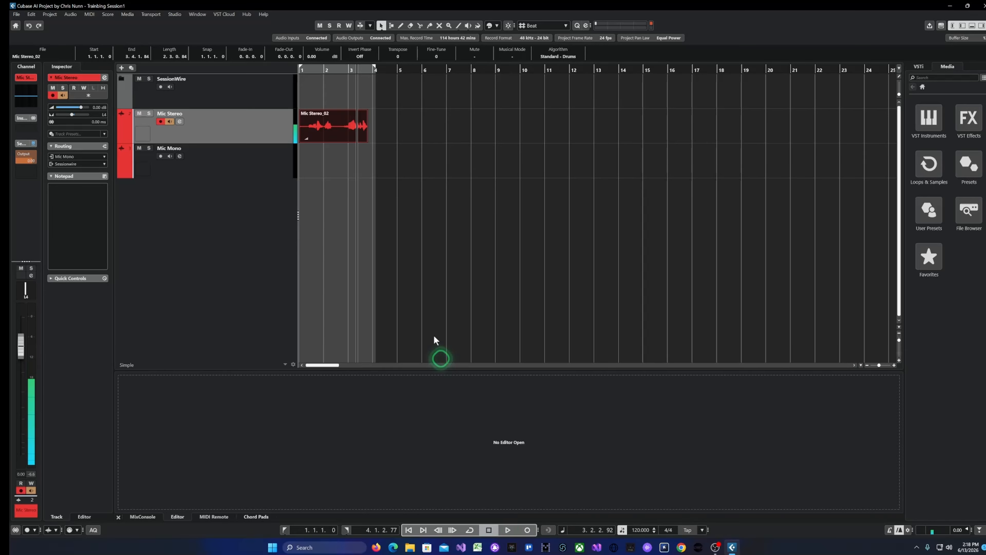
pyautogui.click(170, 121)
pyautogui.press('space')
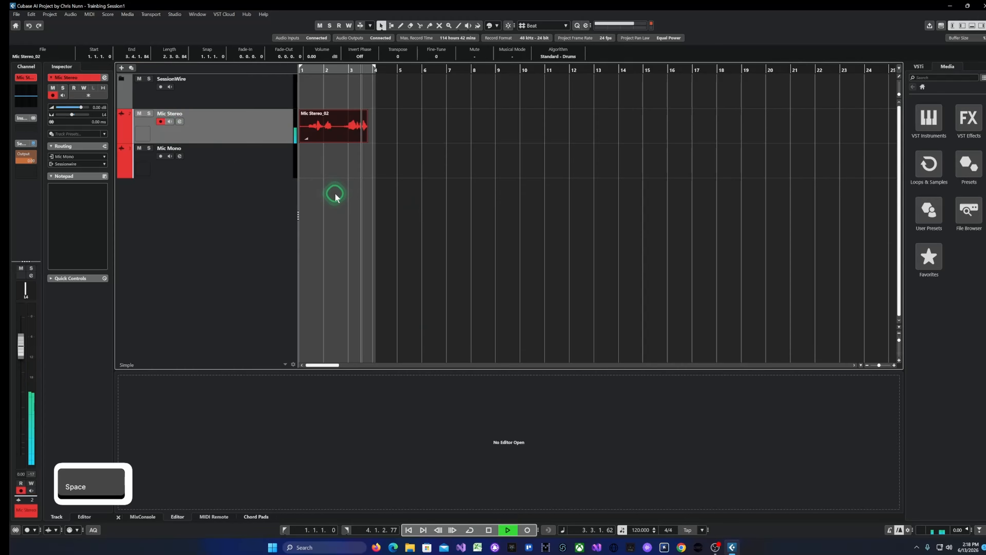
pyautogui.click(315, 71)
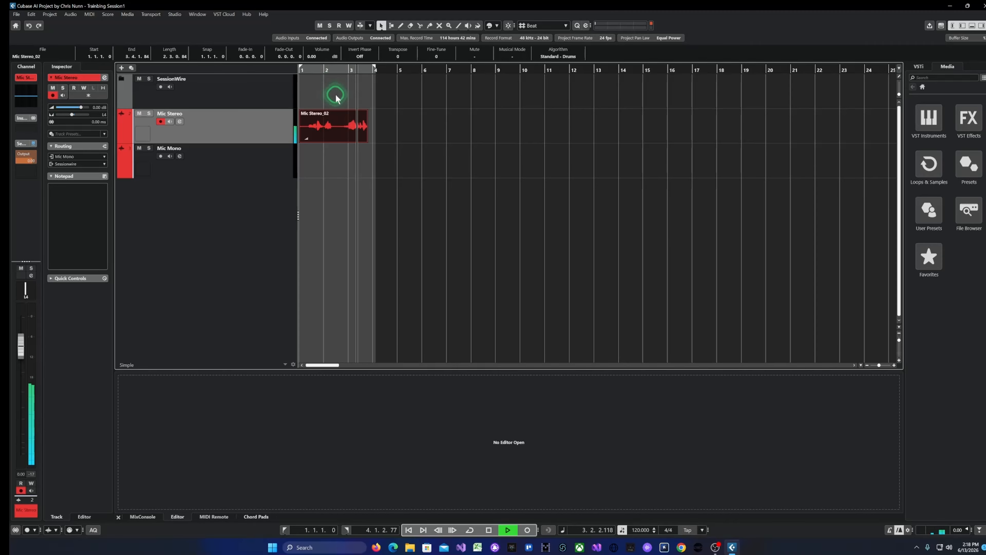
pyautogui.press('space')
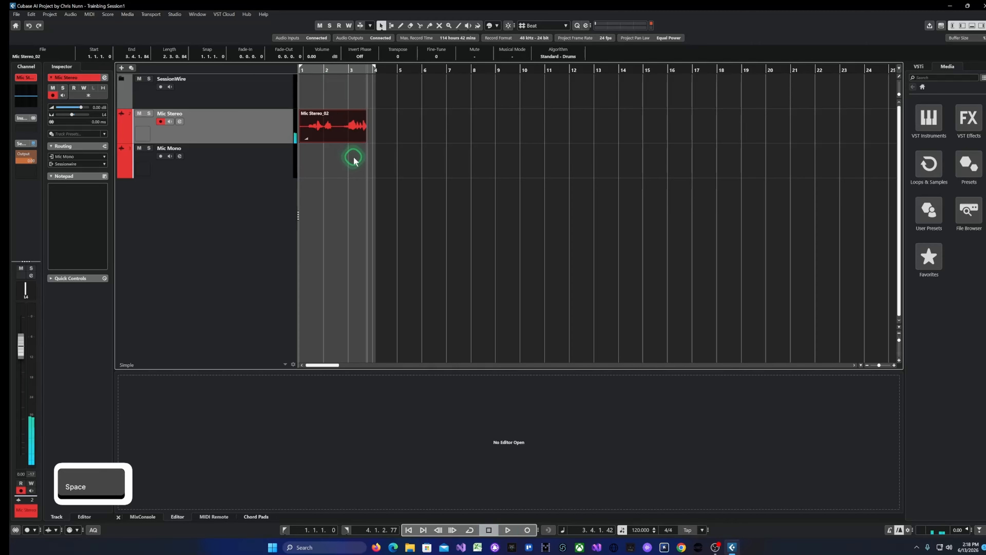
# Record a take on the Mic Mono track from near the end of bar 2 to the start of bar 6.
pyautogui.click(250, 173)
pyautogui.click(309, 70)
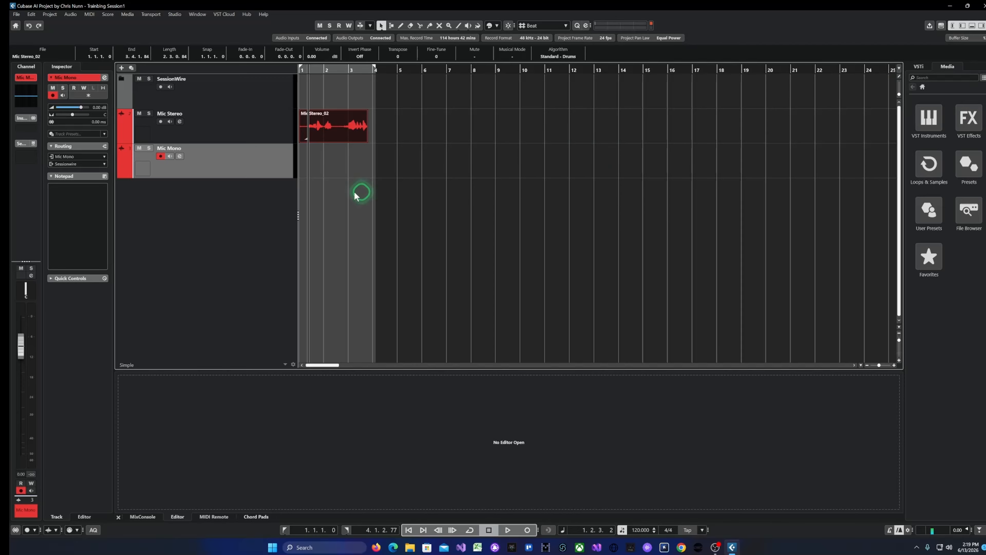
pyautogui.click(282, 155)
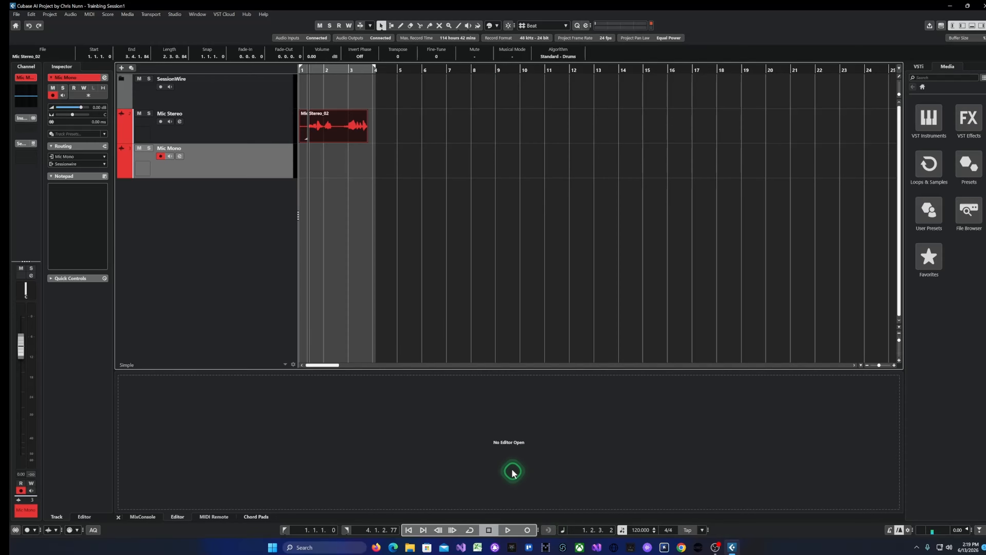
pyautogui.click(506, 530)
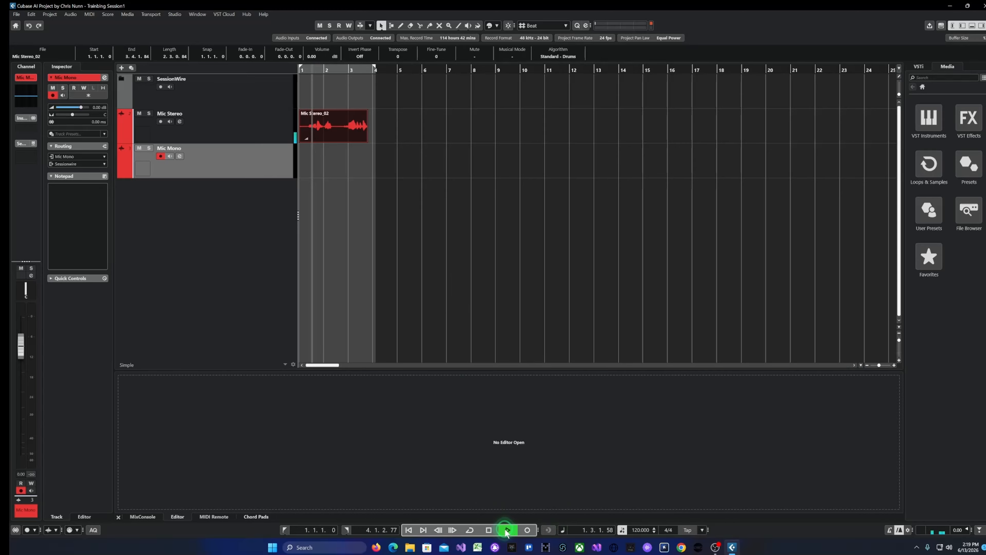
pyautogui.click(530, 532)
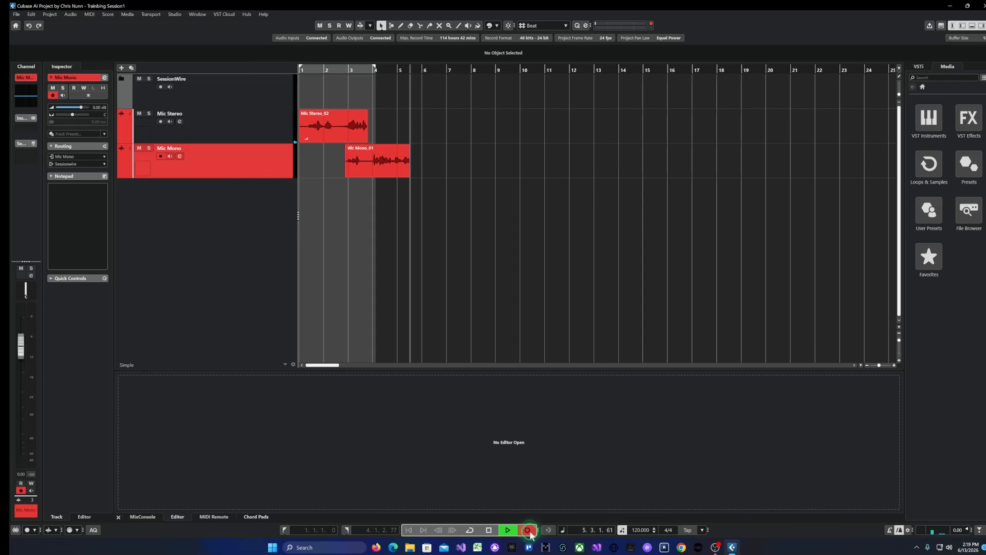
pyautogui.press('space')
# Play back the new Mic Mono take and stop shortly after its end in bar 6.
pyautogui.click(331, 72)
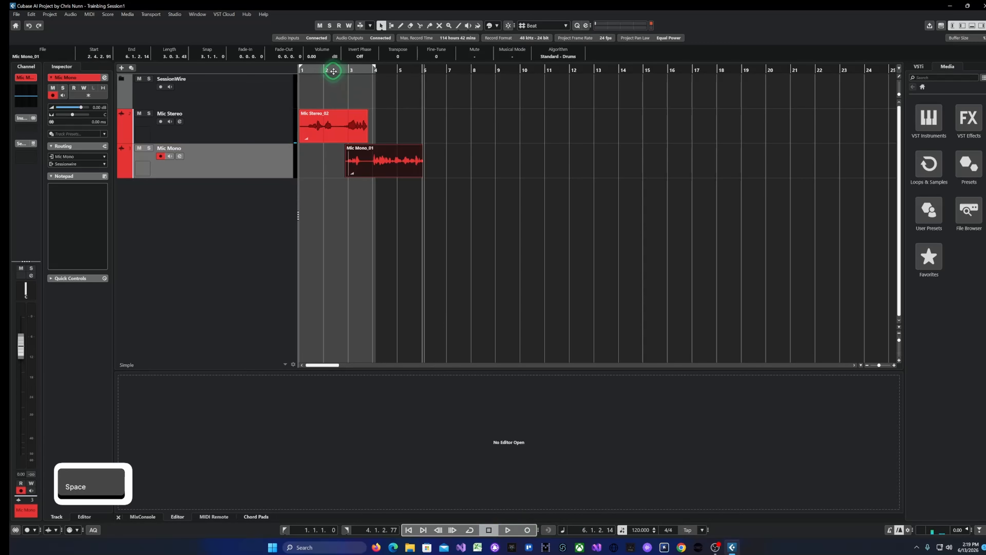
pyautogui.press('space')
pyautogui.click(216, 155)
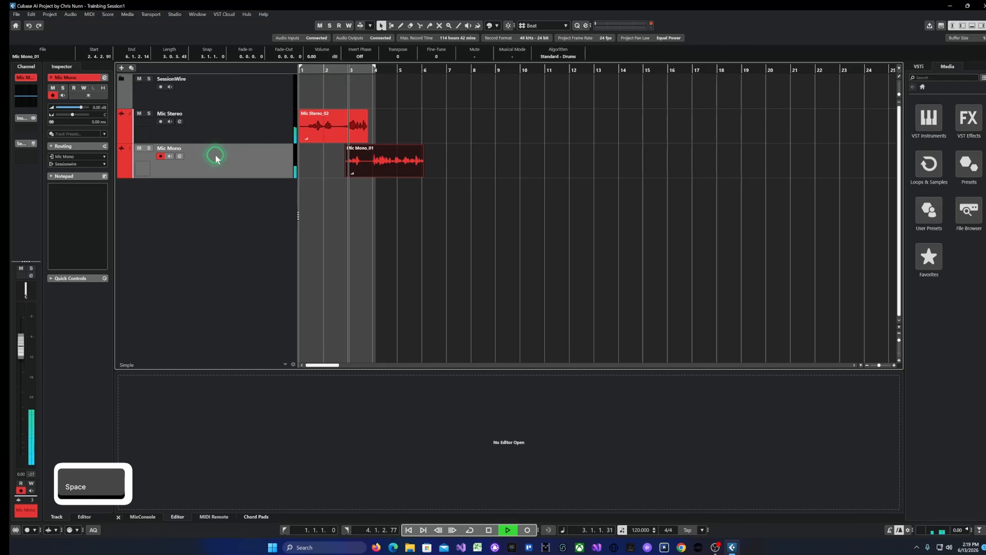
pyautogui.click(354, 73)
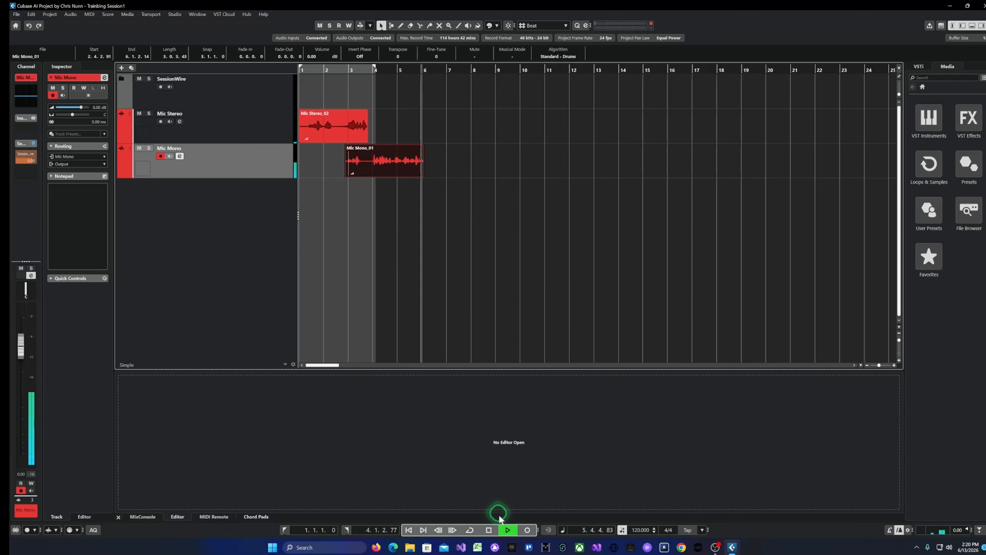
pyautogui.click(488, 530)
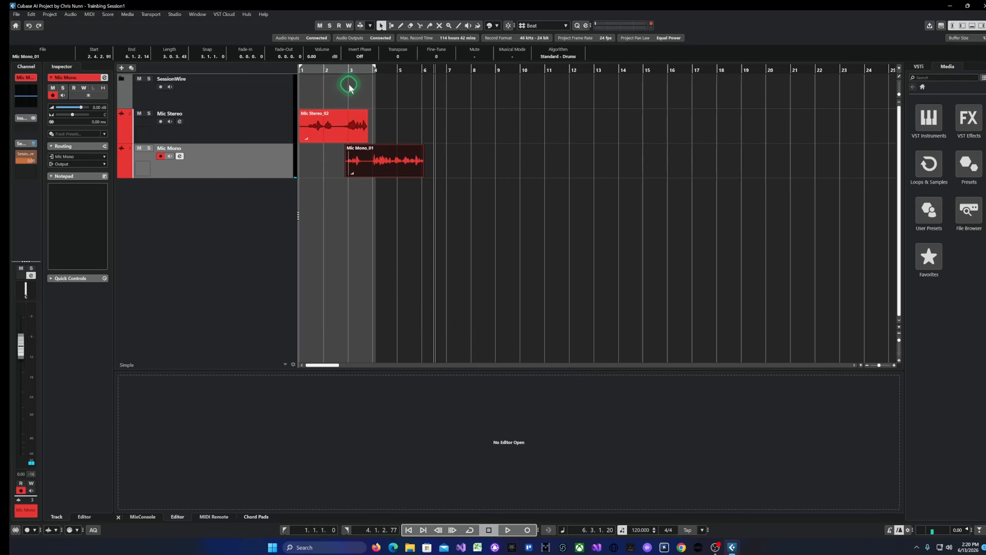
# Move the playback cursor to the second beat of bar 4 and clear the event selection.
pyautogui.click(349, 72)
pyautogui.click(394, 160)
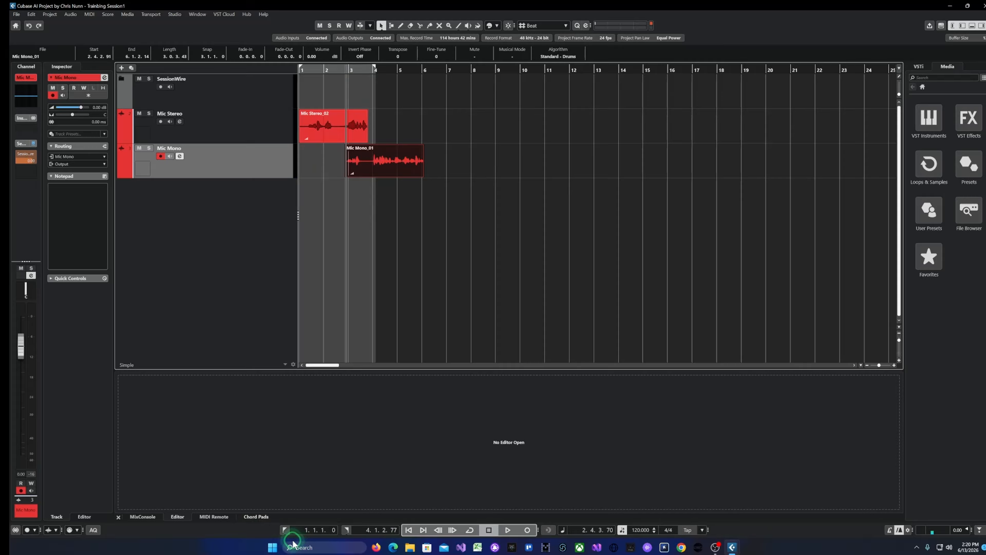
pyautogui.click(382, 69)
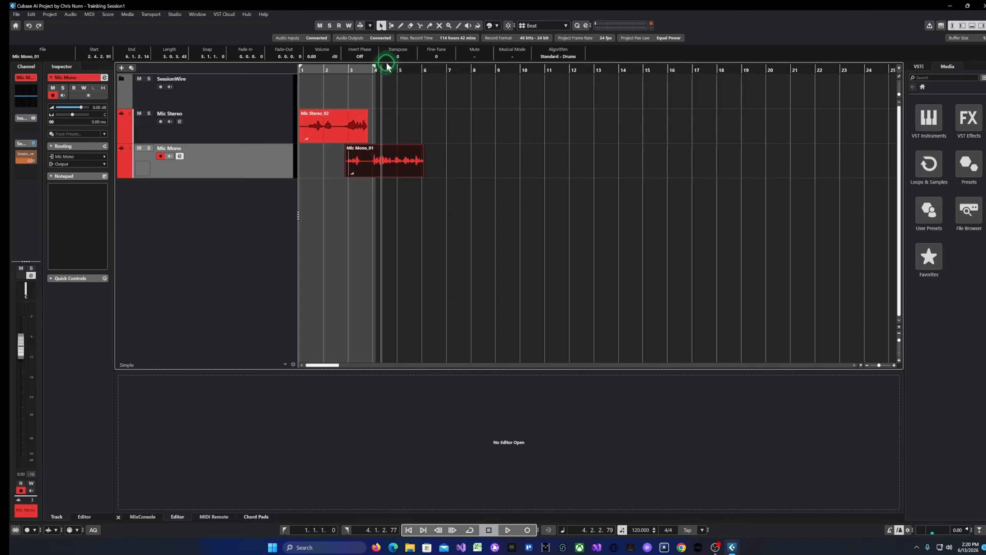
pyautogui.click(258, 101)
pyautogui.click(261, 116)
pyautogui.click(262, 156)
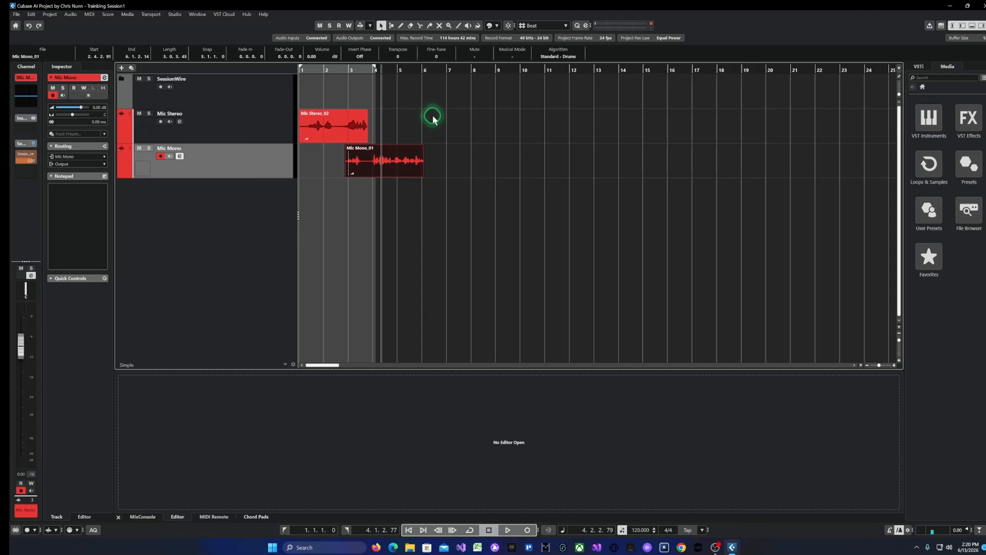
pyautogui.click(433, 118)
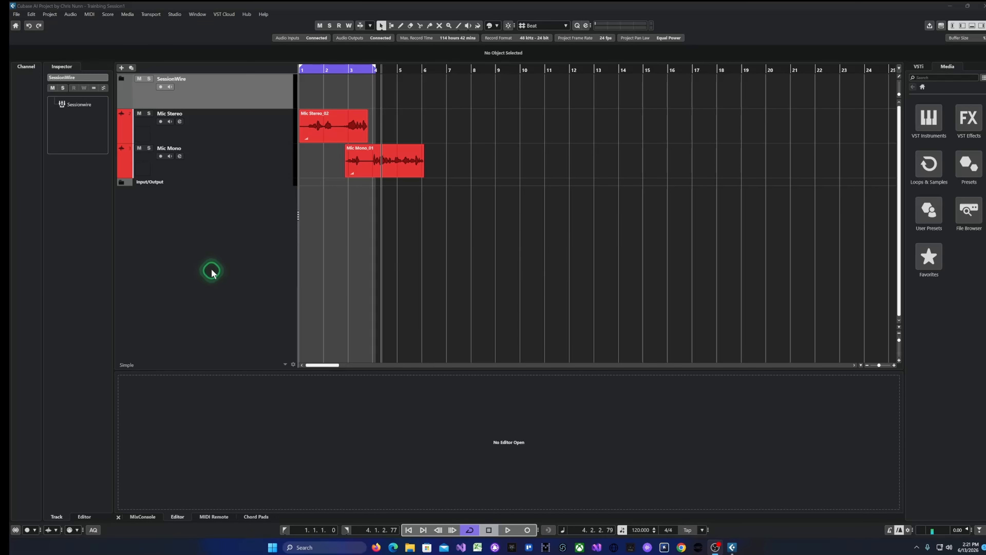
# Save the project under its current name.
pyautogui.click(17, 14)
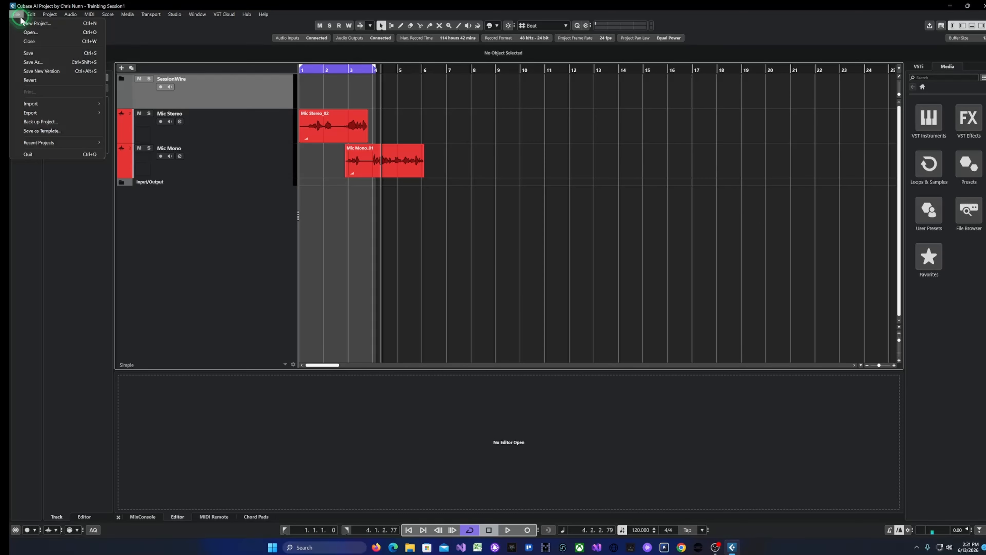
pyautogui.click(38, 53)
pyautogui.click(38, 54)
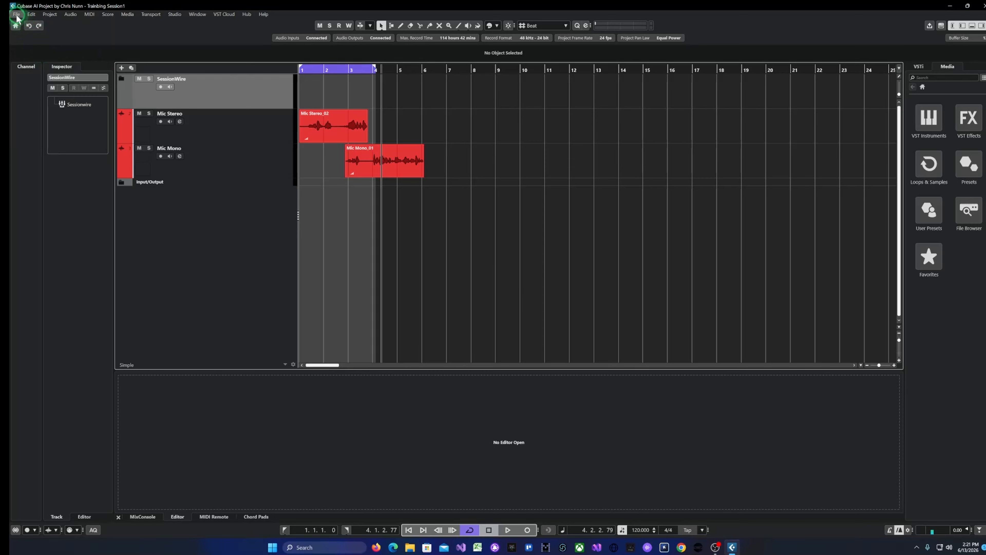
pyautogui.click(17, 16)
pyautogui.click(39, 61)
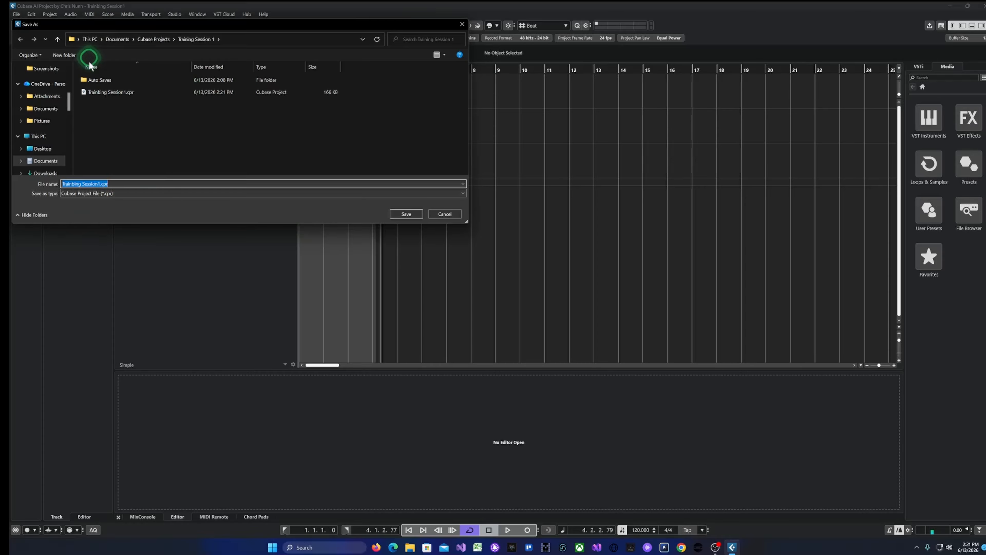
pyautogui.click(438, 215)
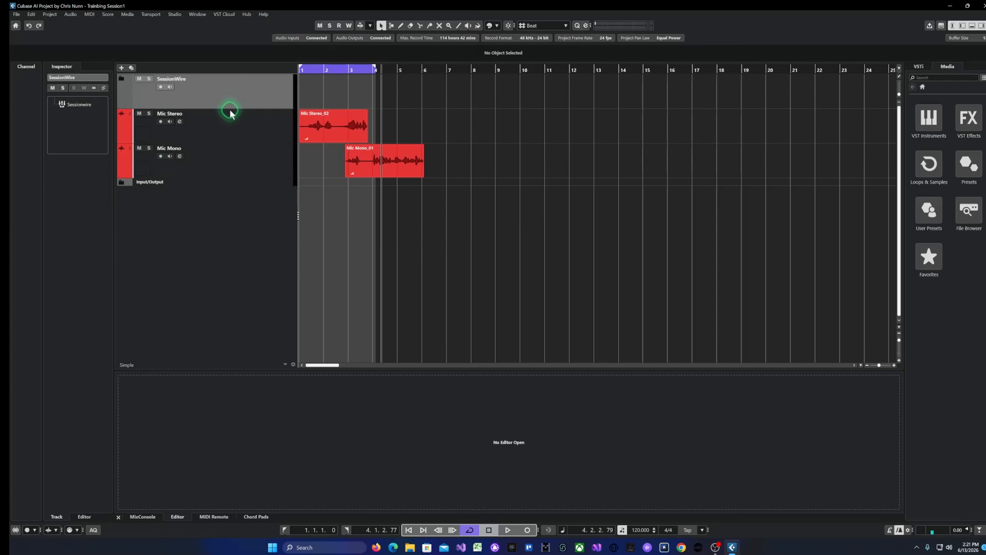